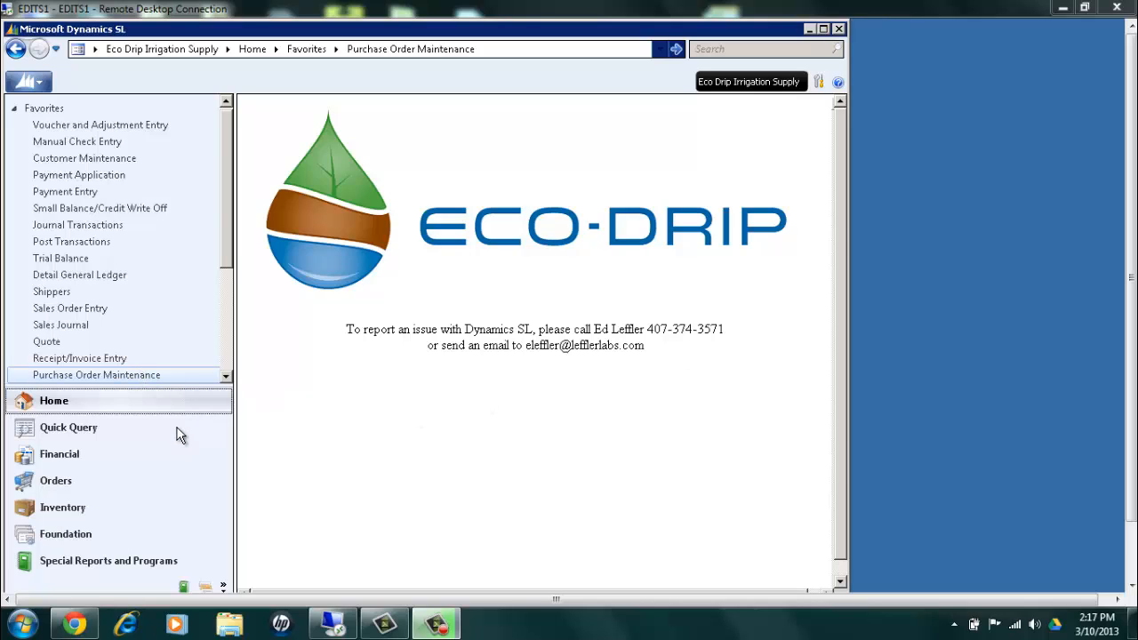
Open Purchase Order Maintenance from the Purchasing module of Orders
left_click(55, 481)
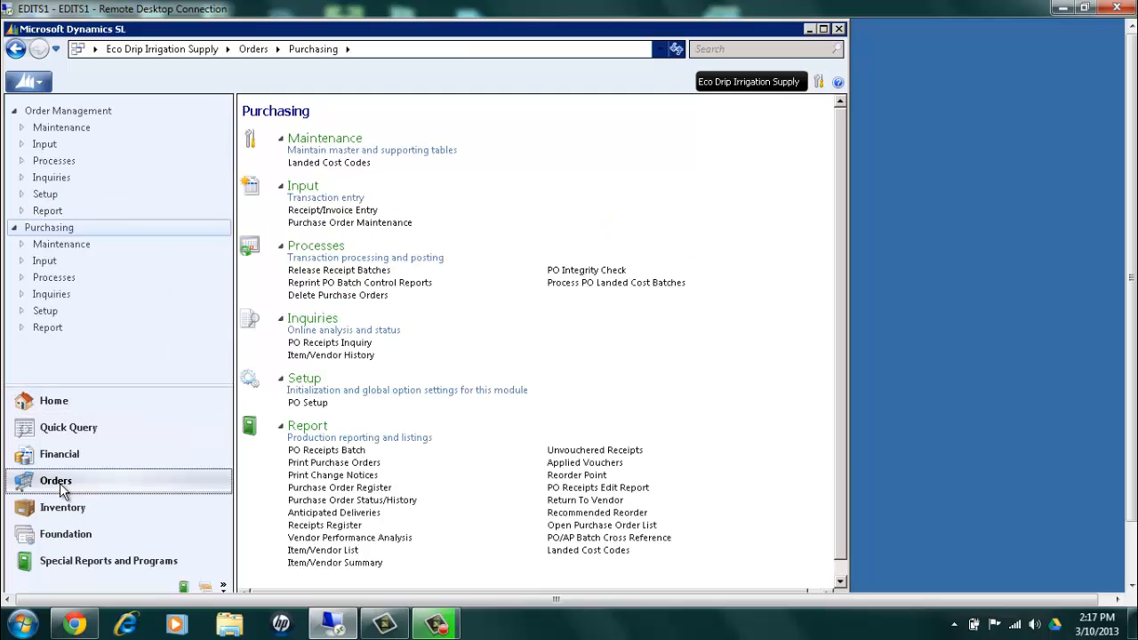
left_click(62, 229)
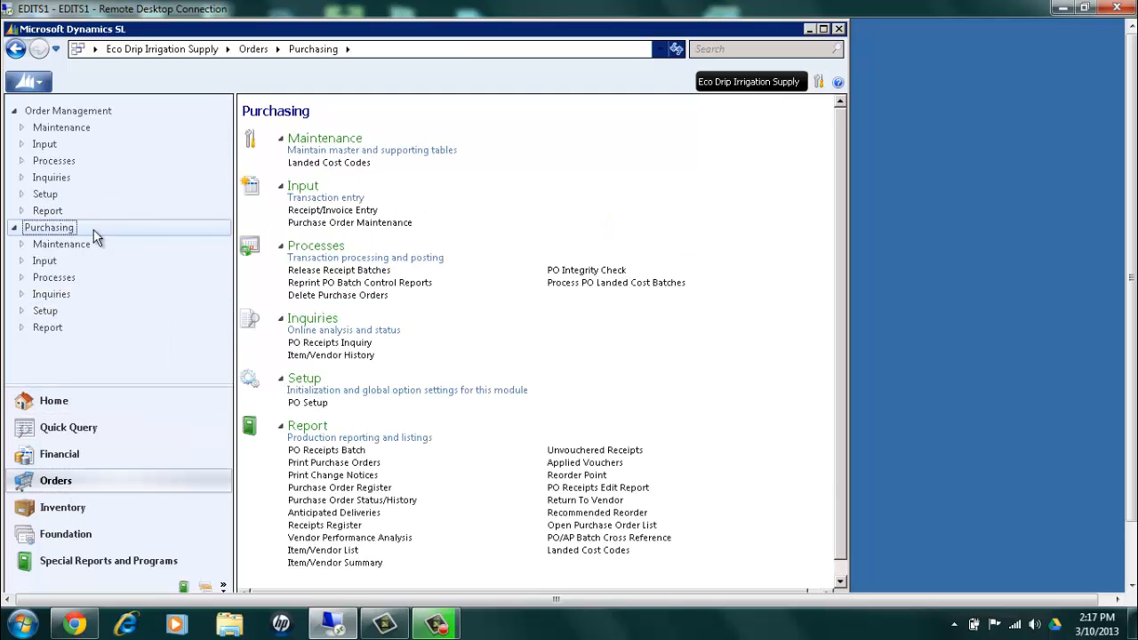
left_click(329, 223)
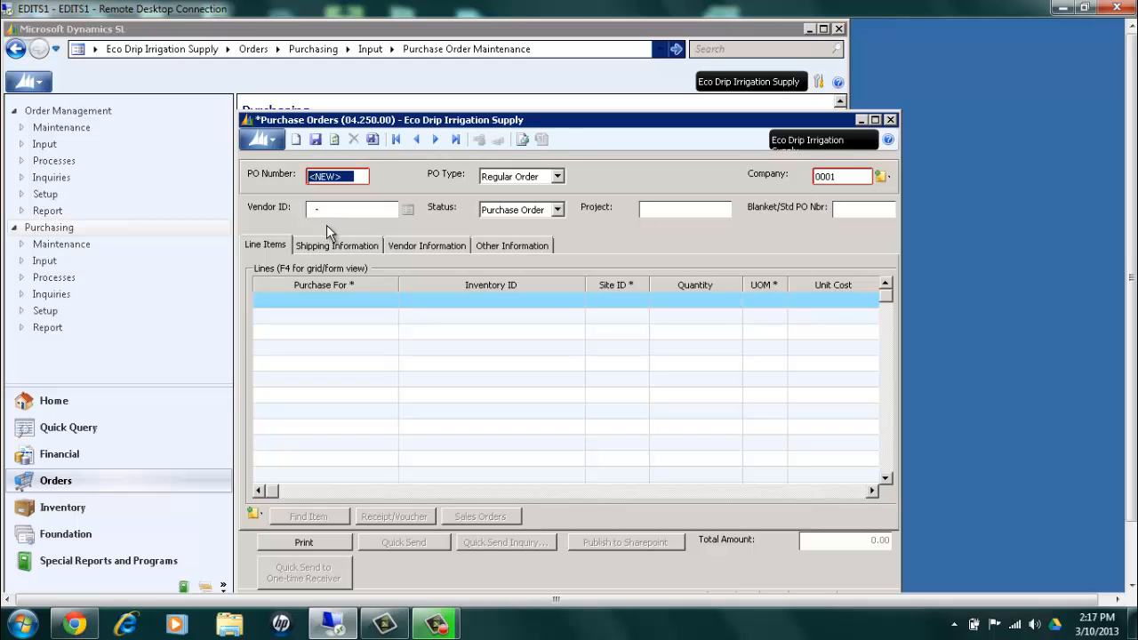
Set the new purchase order's vendor to NET-01, Netafim Irrigation, Inc, choosing it from the vendor list
left_click(329, 207)
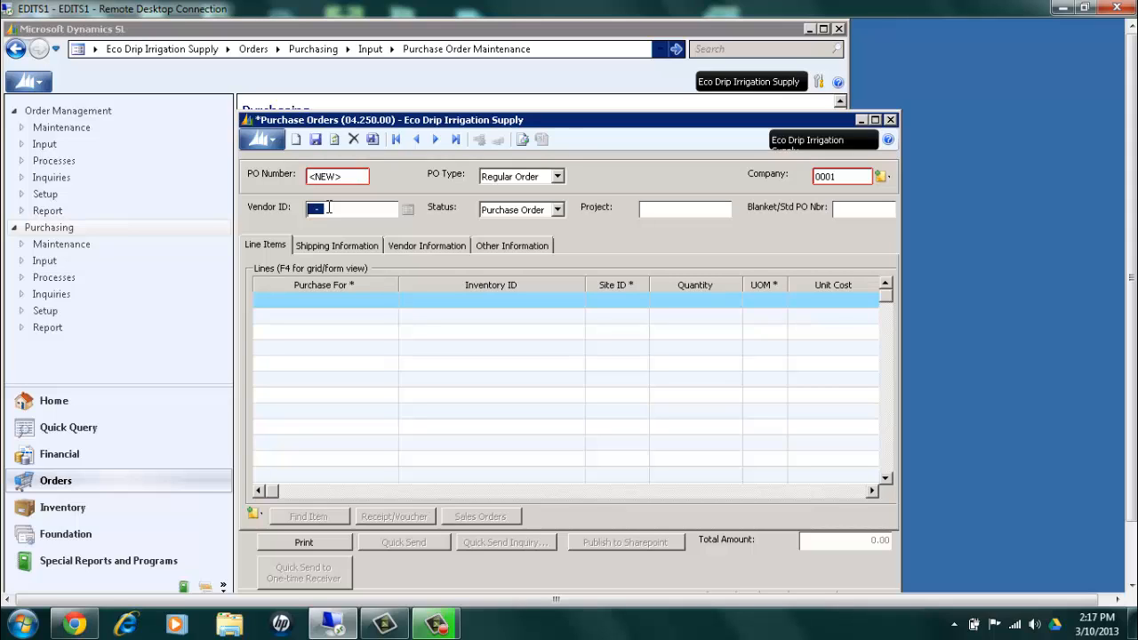
type("NET-01")
key("F3")
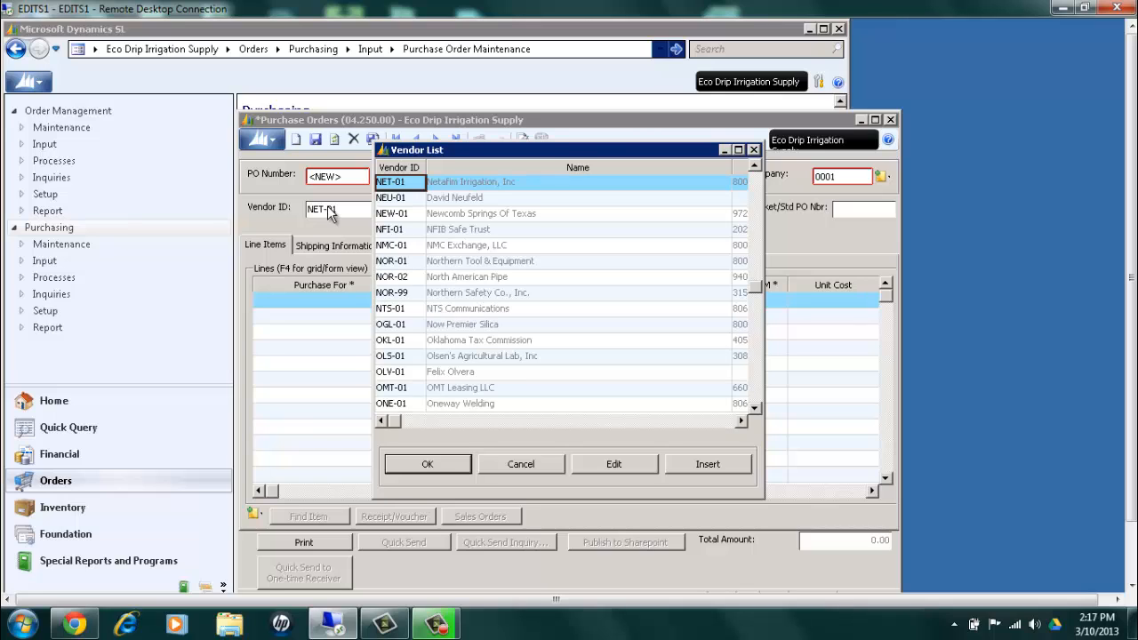
left_click(517, 184)
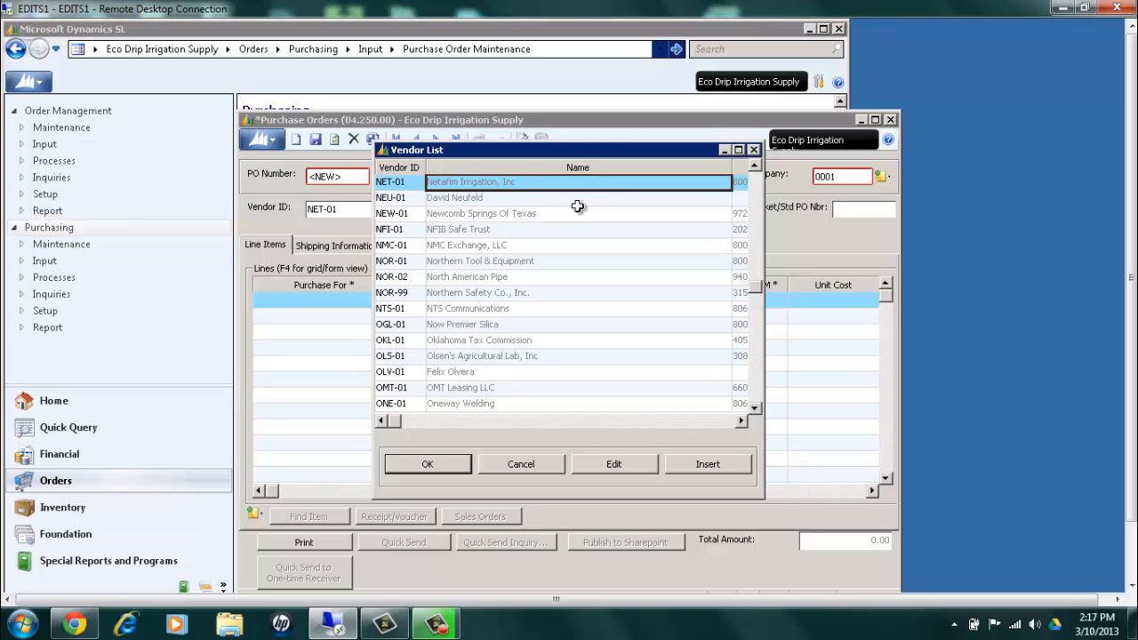
left_click(449, 459)
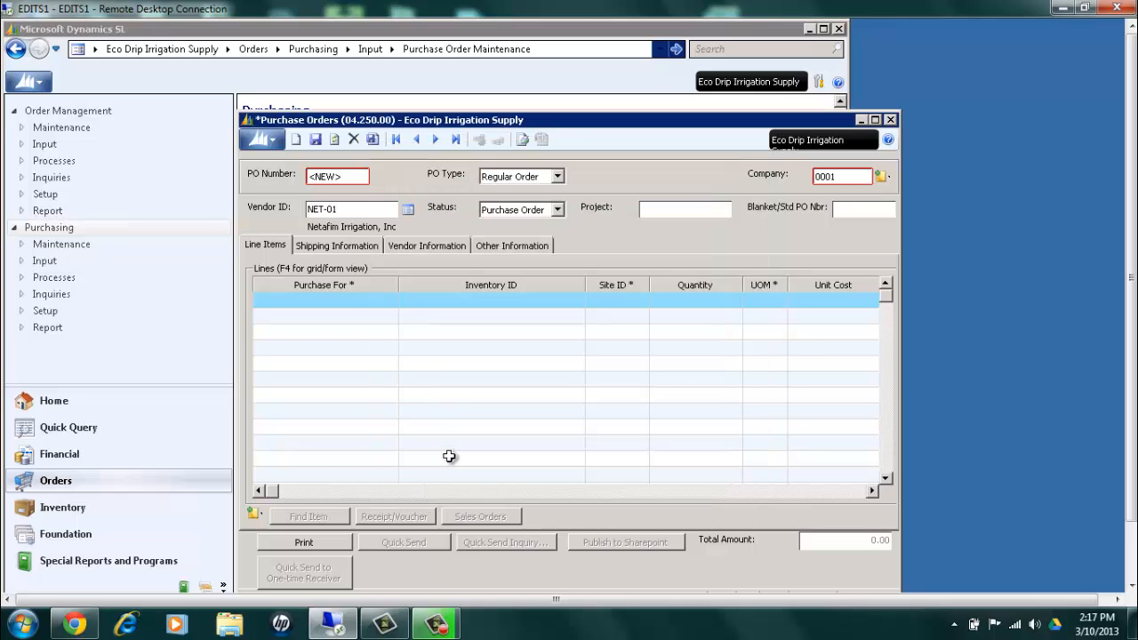
Start the first line item and set its Purchase For type to Non-Inventory Goods
left_click(348, 300)
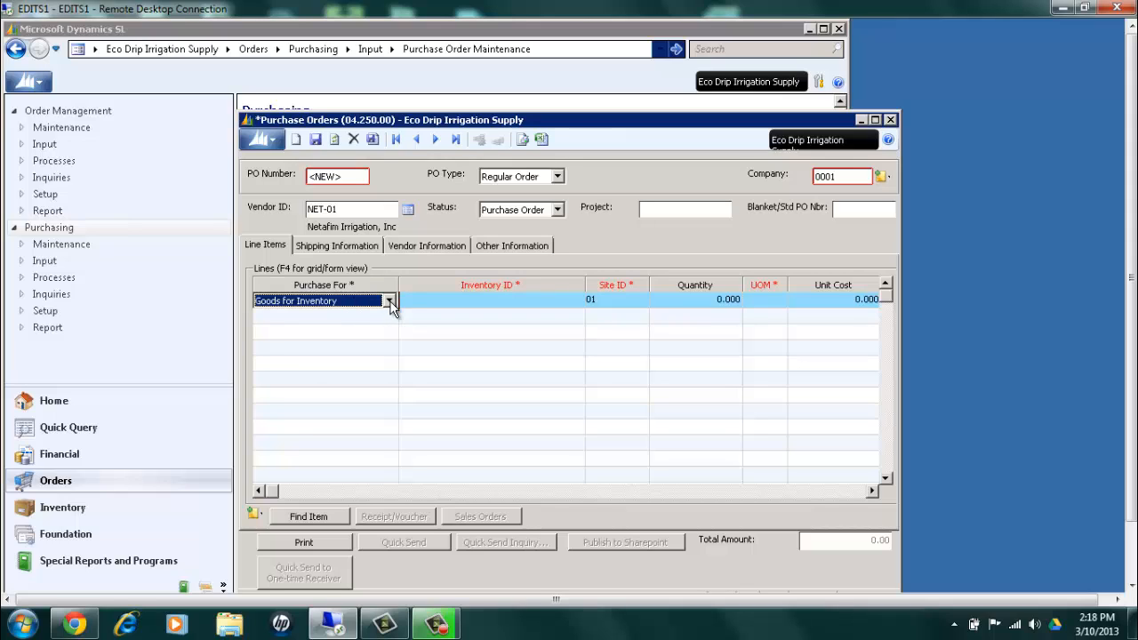
left_click(389, 302)
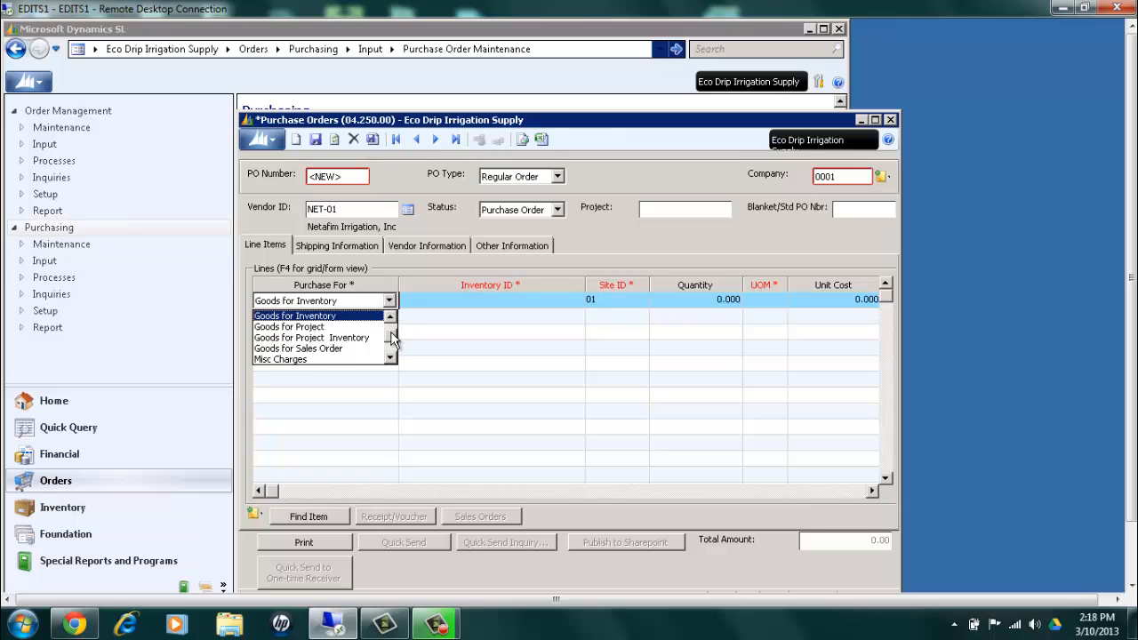
scroll(393, 328, "up", 2)
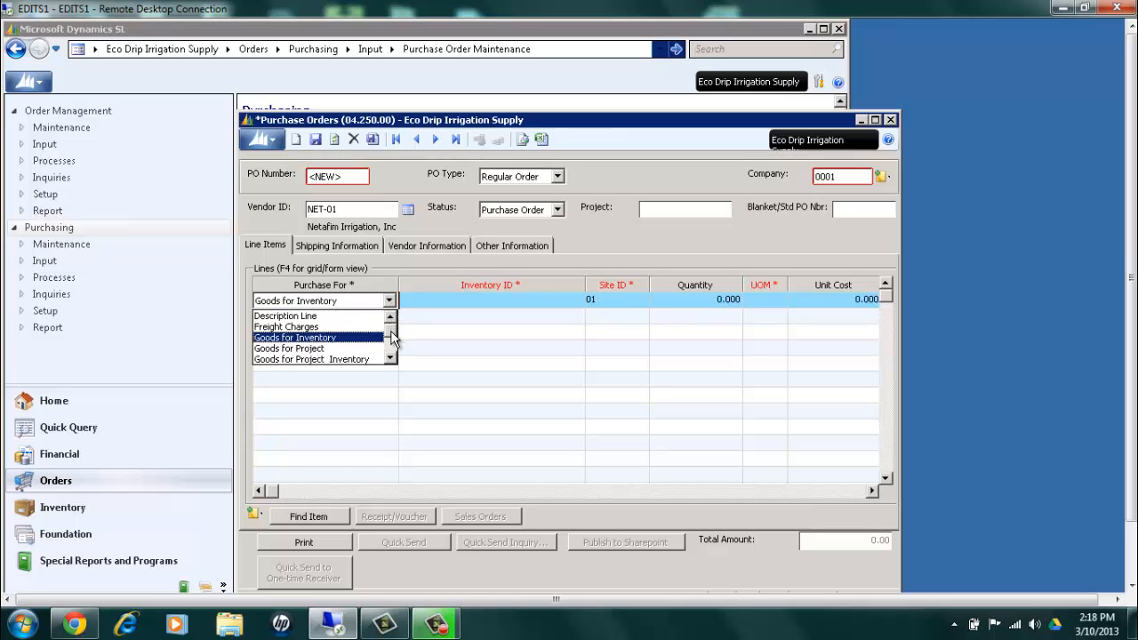
scroll(394, 354, "down", 3)
scroll(392, 354, "down", 2)
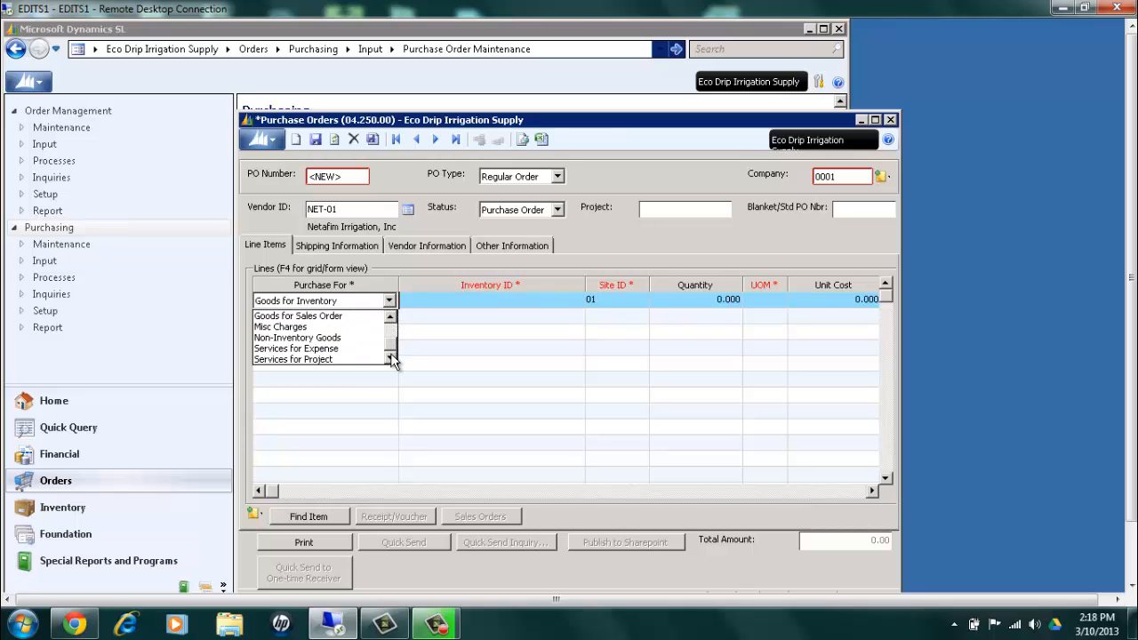
left_click(342, 339)
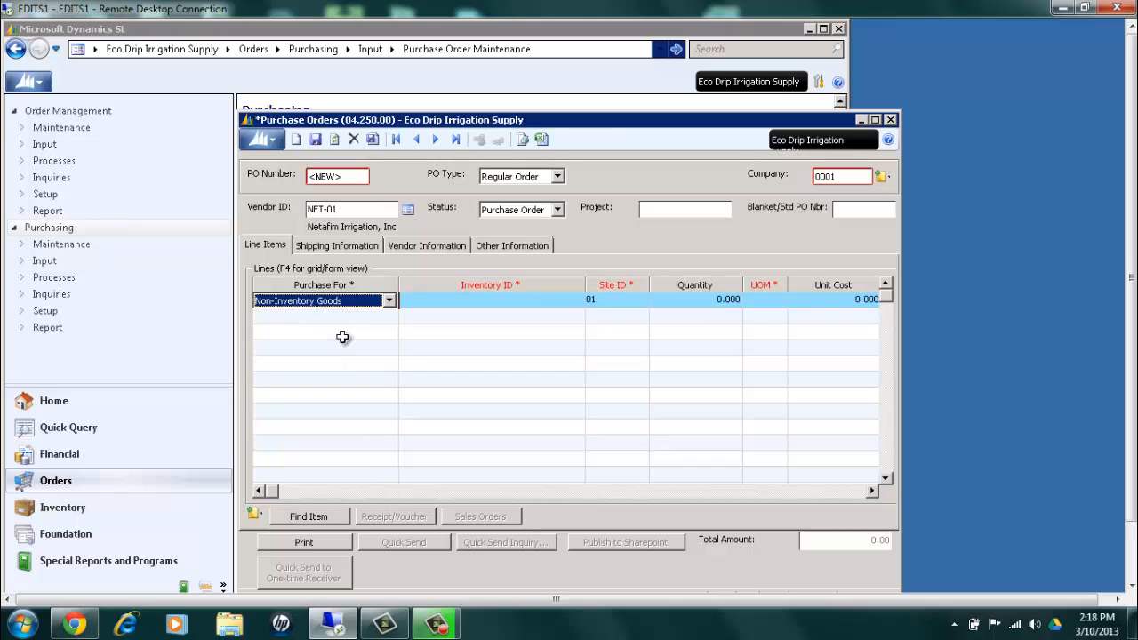
Enter OTP as the Inventory ID of the first line item
left_click(468, 304)
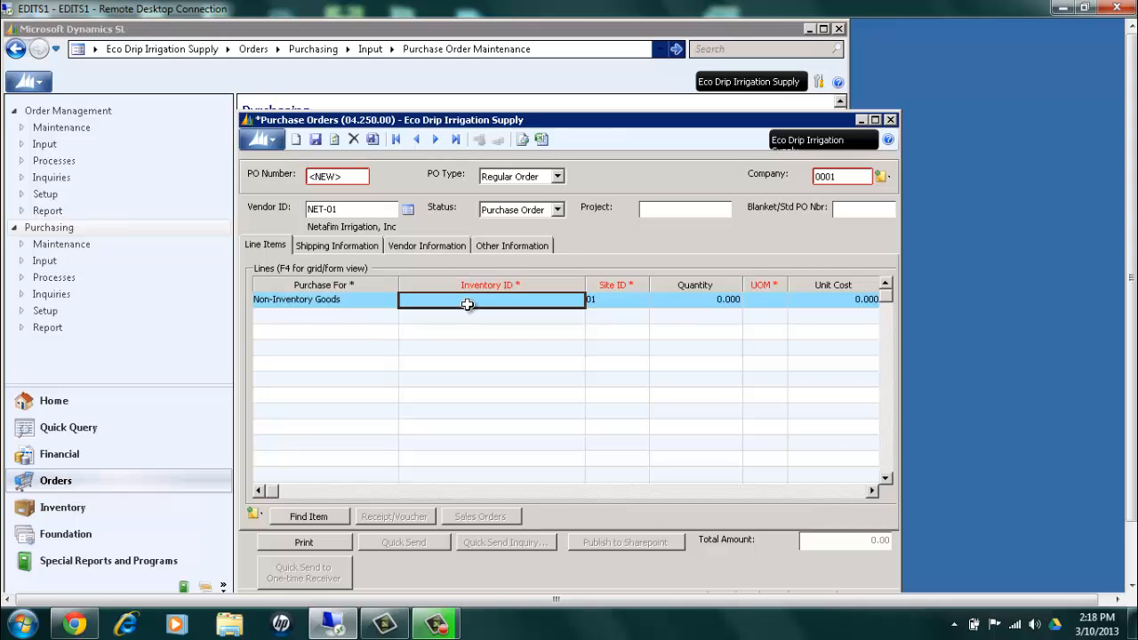
type("OTP")
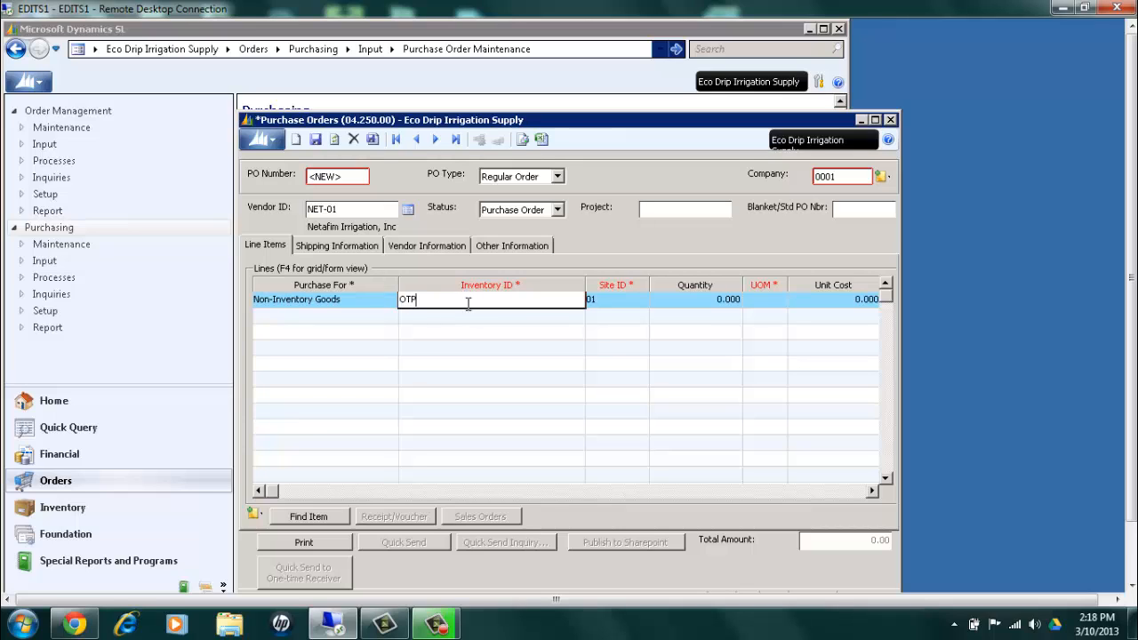
type(".SUPPLY")
key("BackSpace")
key("BackSpace")
key("BackSpace")
key("BackSpace")
key("BackSpace")
key("BackSpace")
key("BackSpace")
key("Tab")
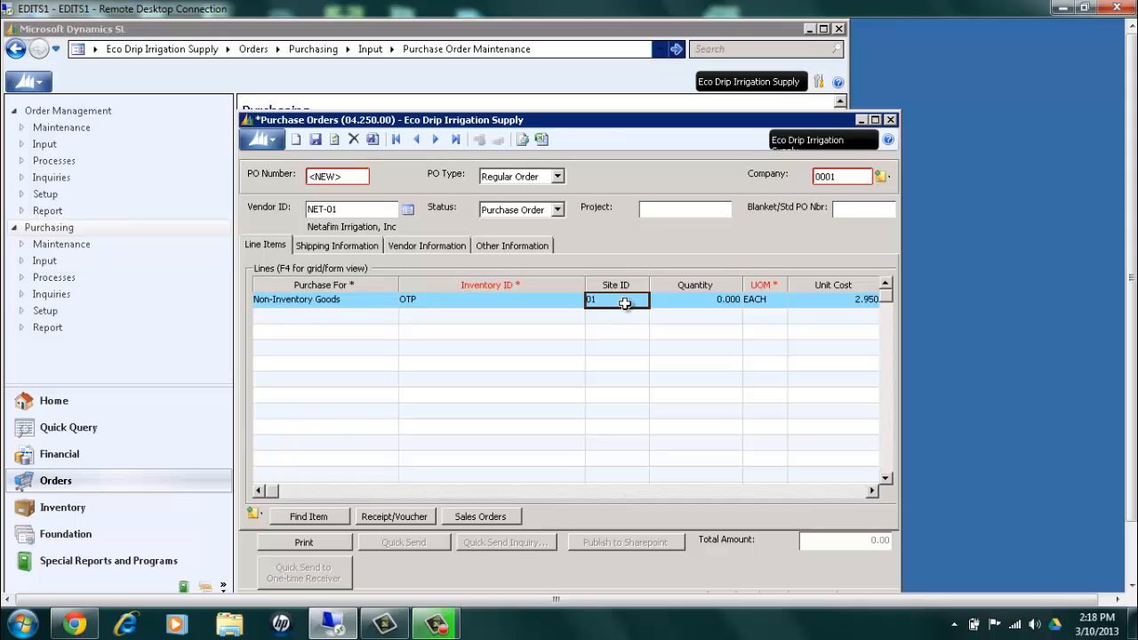
Set the line item's Site ID to 03, Levelland, choosing it from the site list
double_click(624, 304)
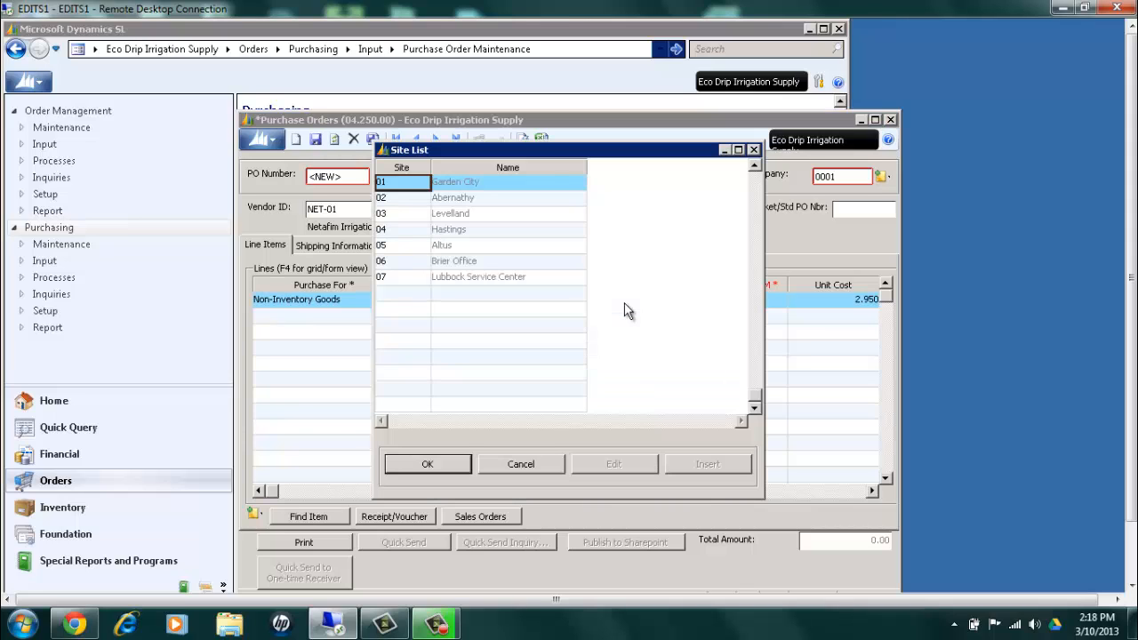
left_click(392, 214)
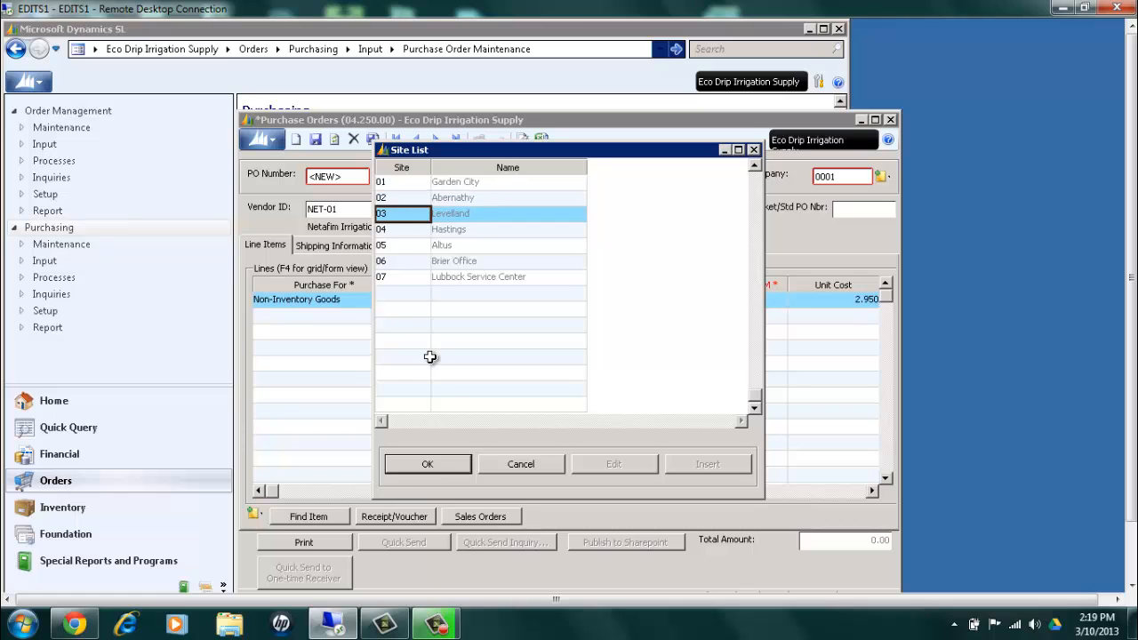
left_click(429, 464)
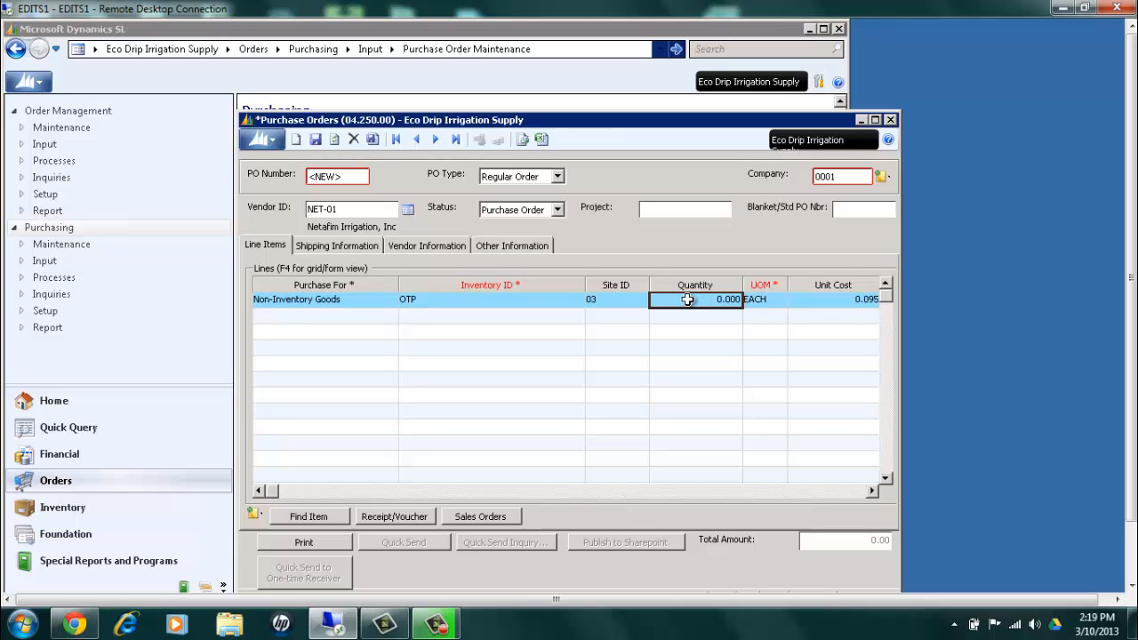
Enter a quantity of 10, the unit of measure EACH and a unit cost of 200 for the OTP line
type("10")
key("Tab")
key("F3")
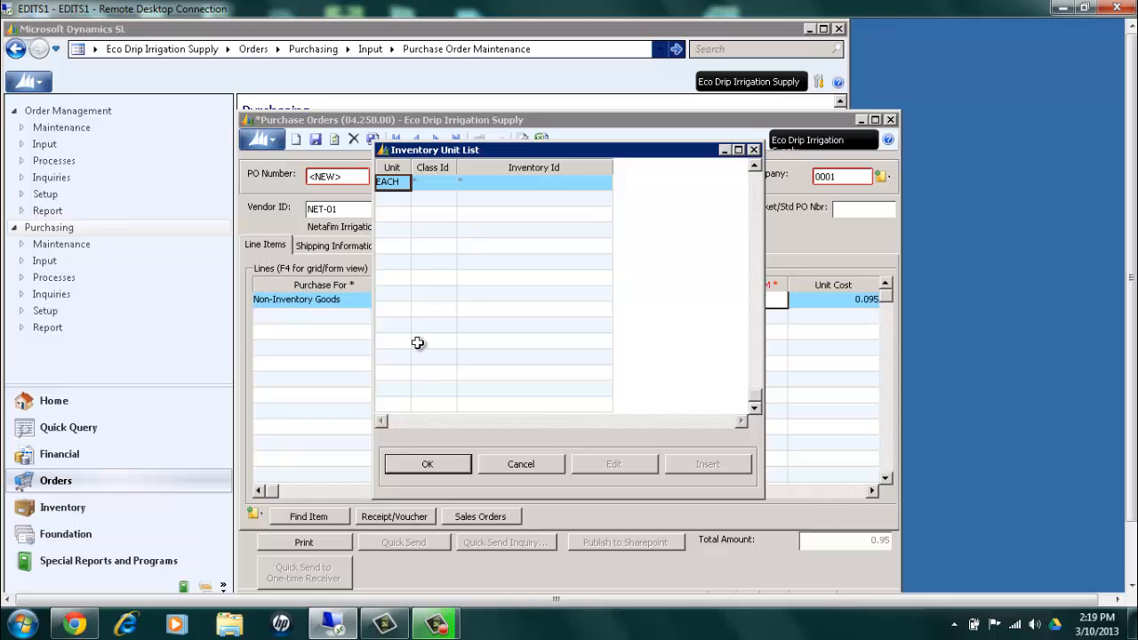
left_click(435, 461)
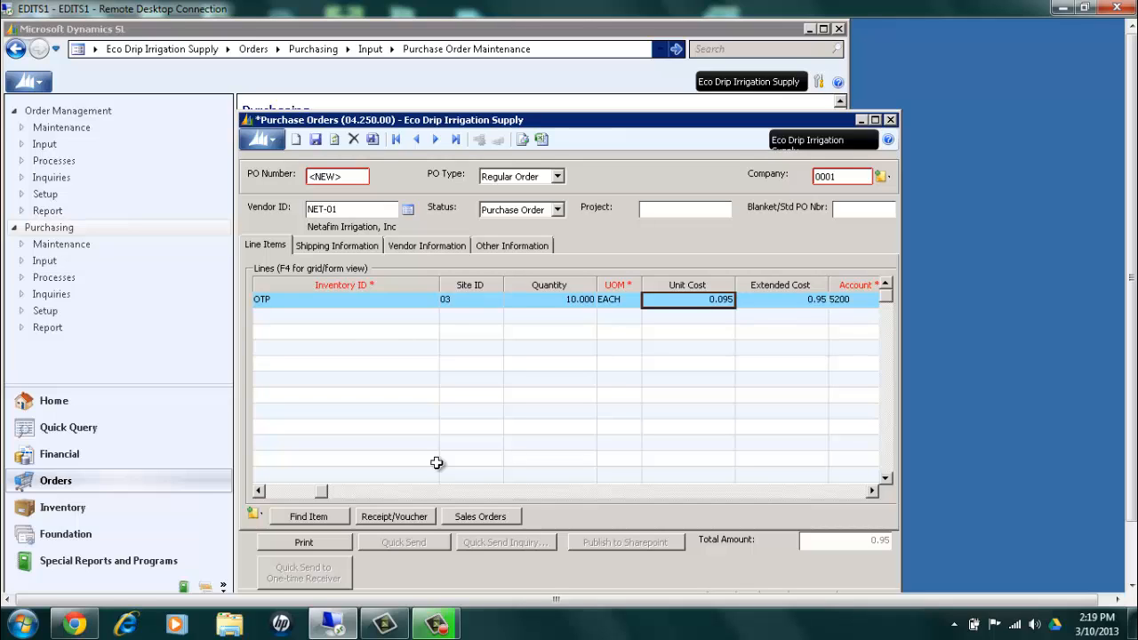
type("200")
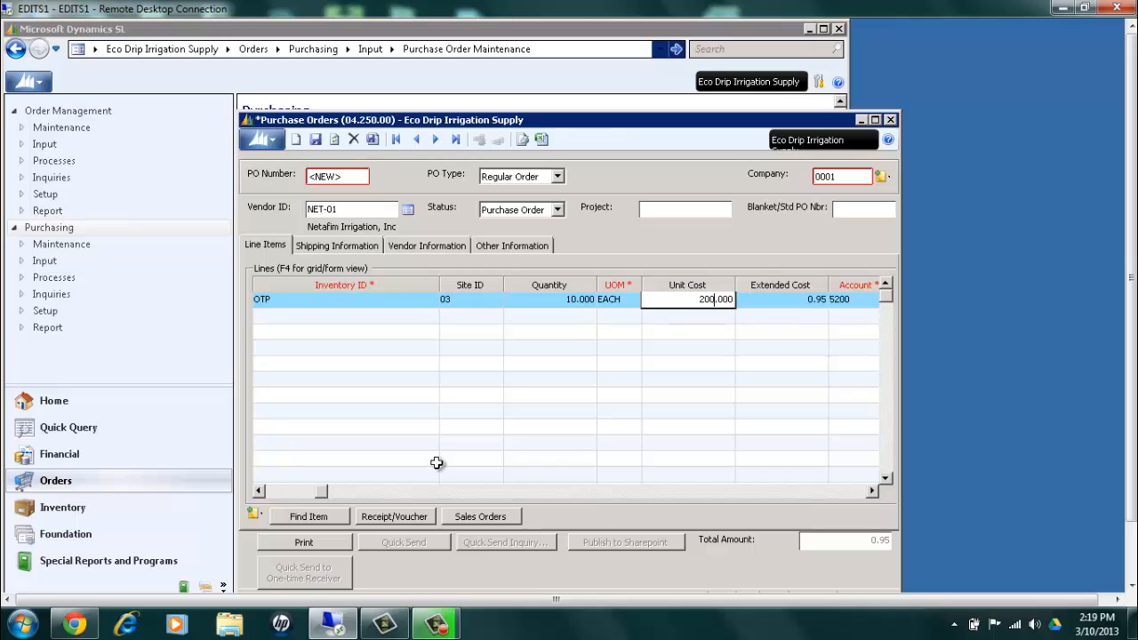
key("Tab")
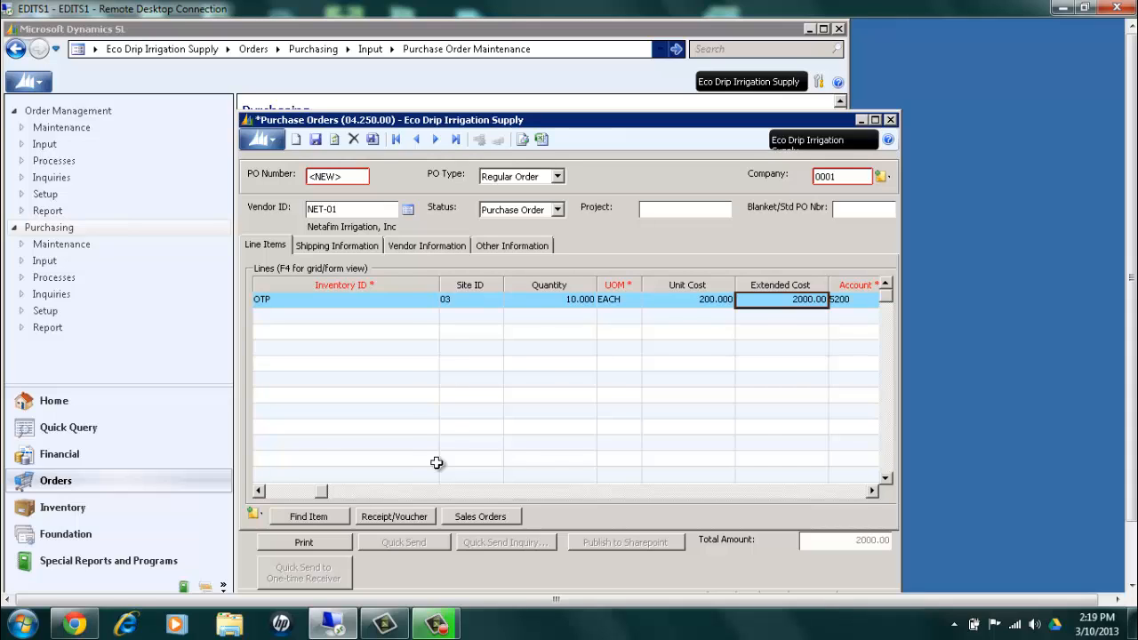
Set the OTP line's account to 6280
key("Tab")
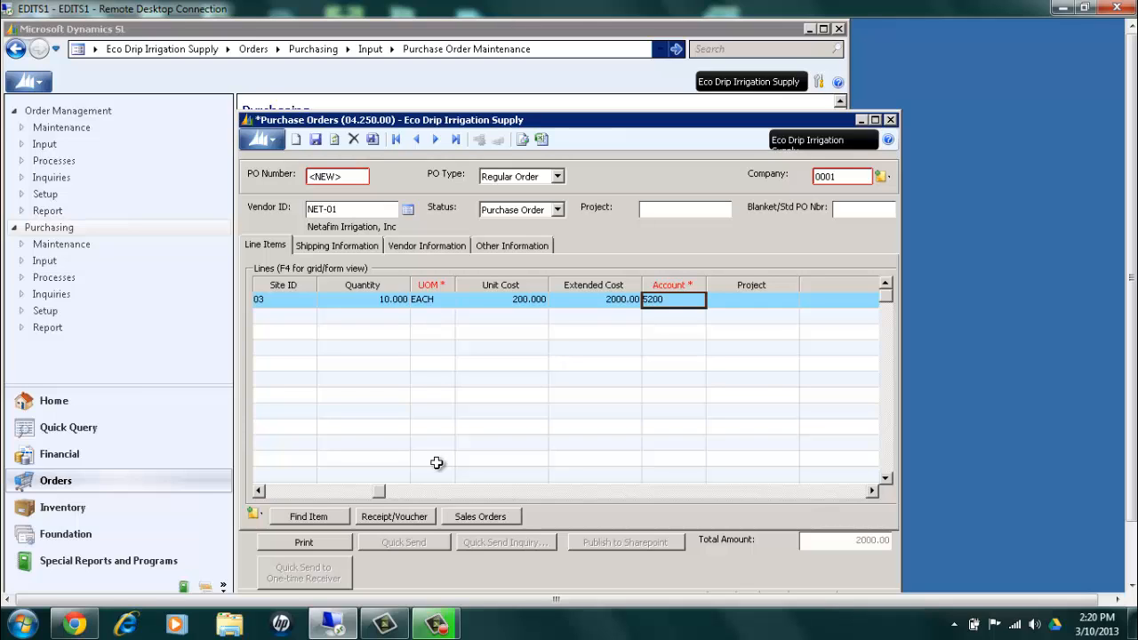
type("6280")
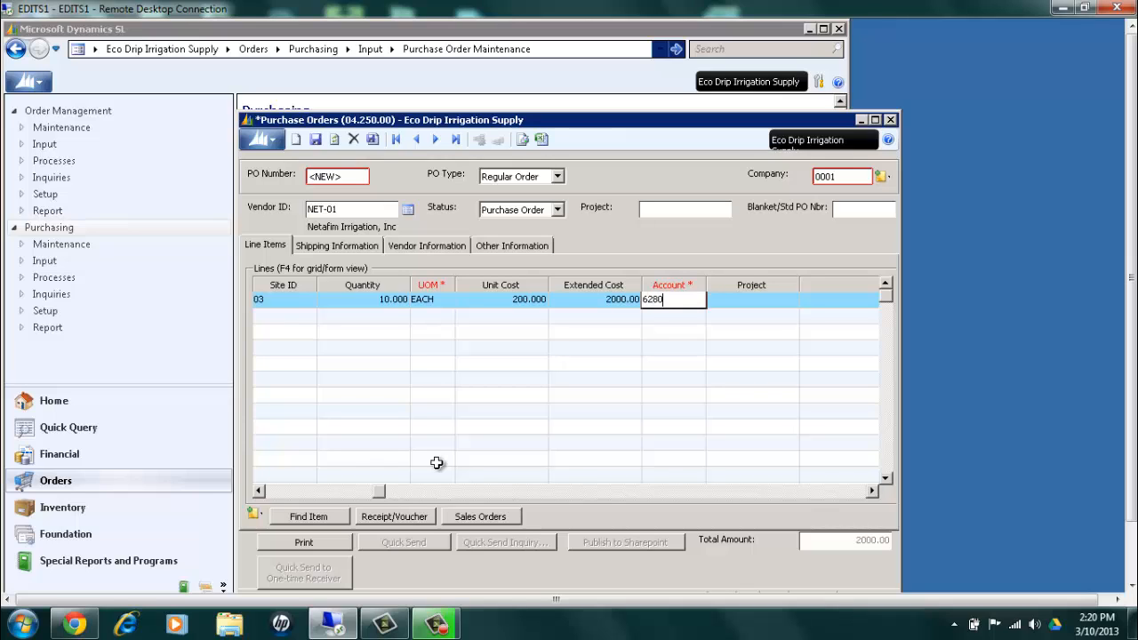
key("Tab")
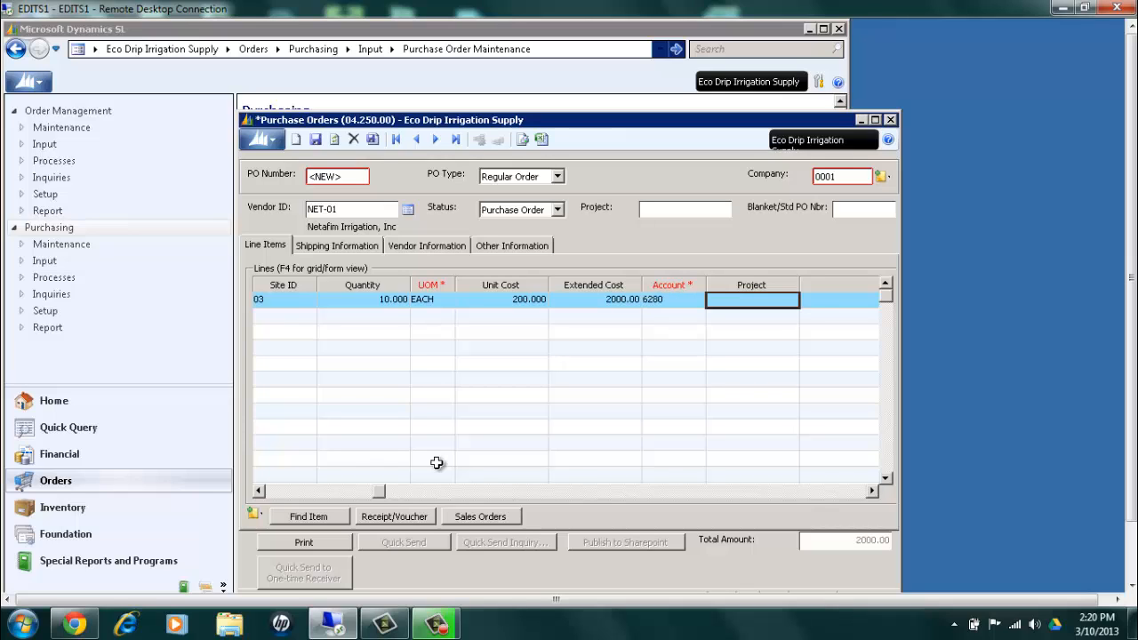
Set the OTP line's account to 5200, COGS - Nonstock, choosing it from the active accounts list
key("shift+Tab")
key("F3")
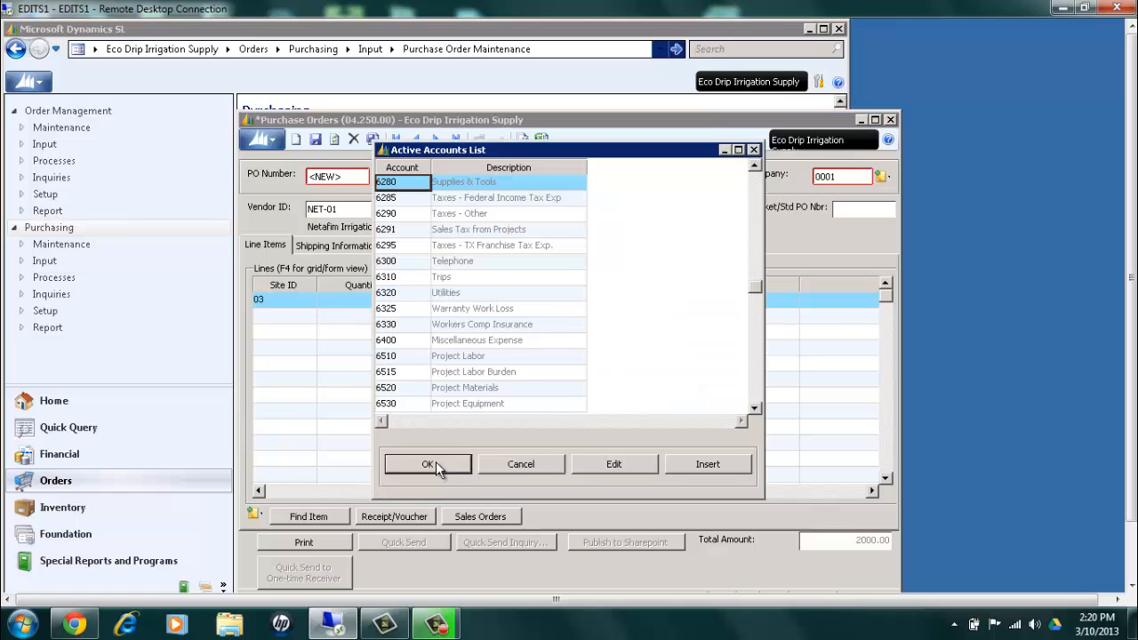
left_click(757, 184)
left_click(758, 187)
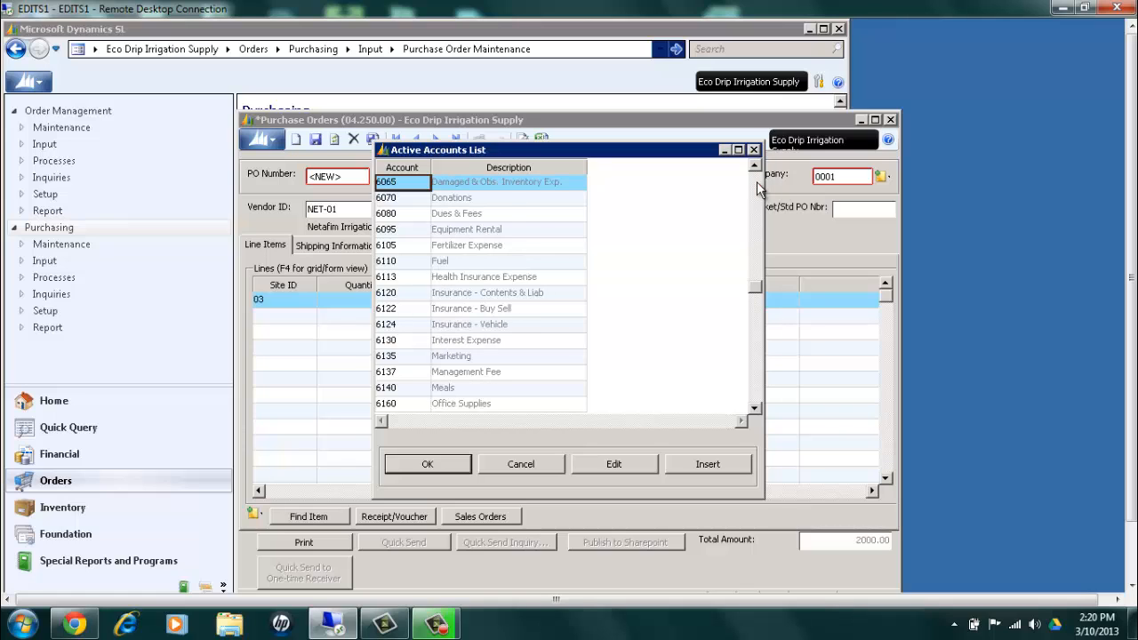
left_click(757, 186)
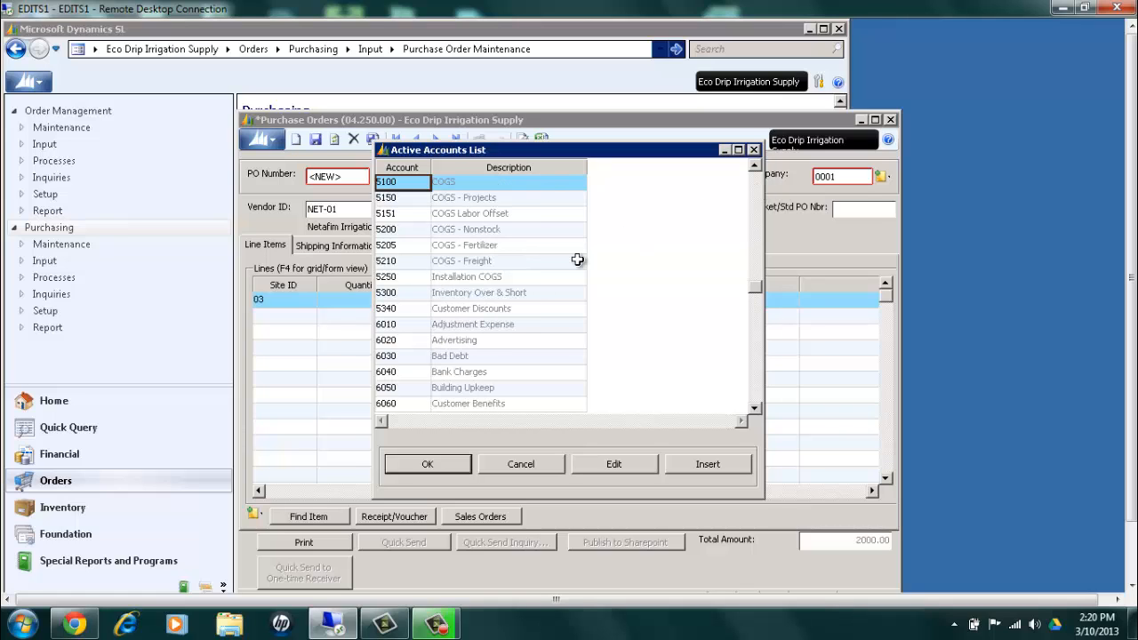
left_click(402, 229)
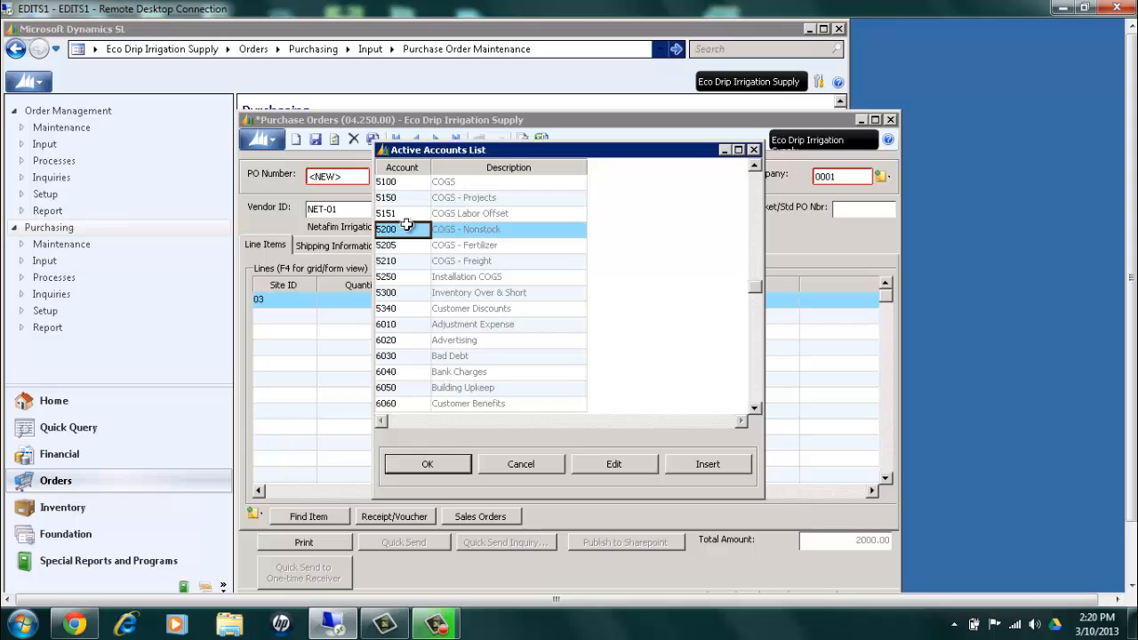
left_click(422, 467)
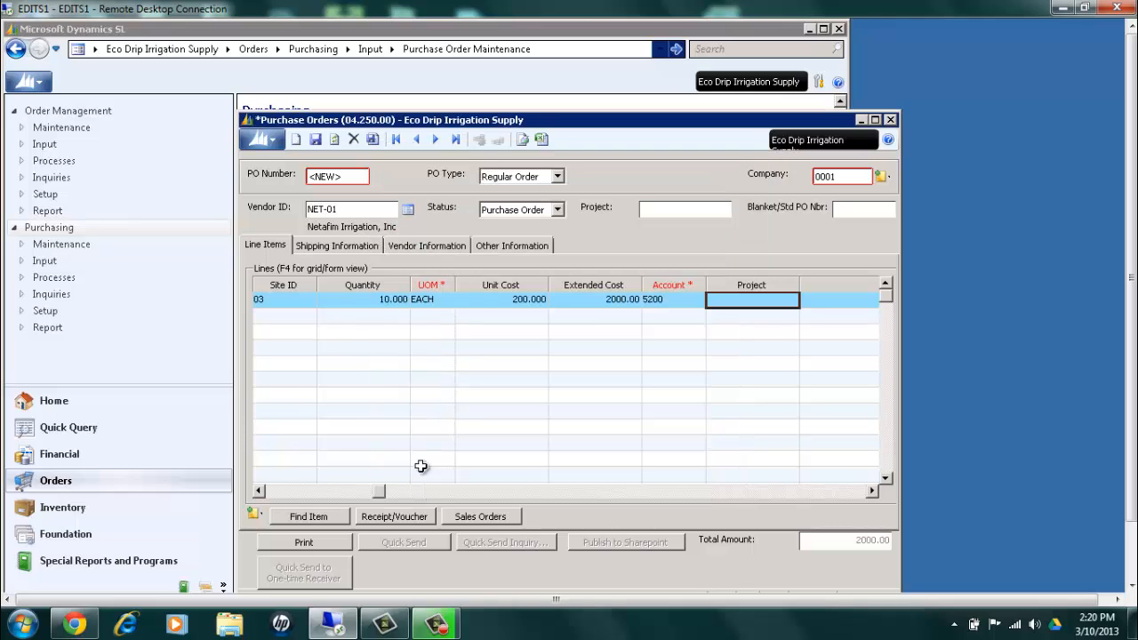
Browse the active subaccounts list for the OTP line from the General entries through to the 03 LEV General entries, then close it unchosen
key("Tab")
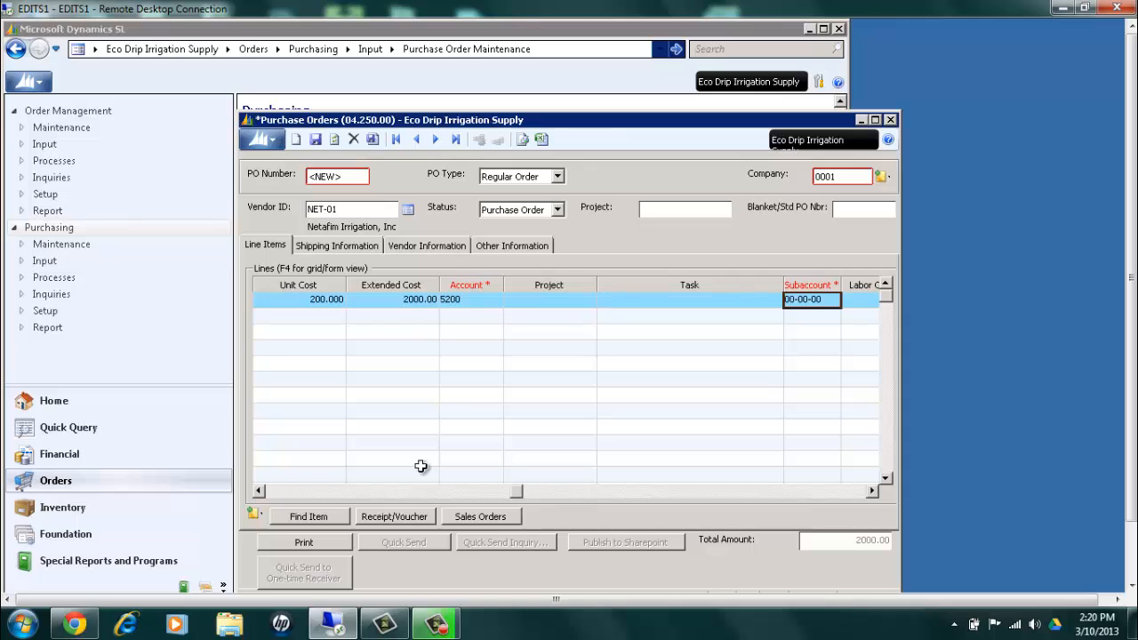
key("F3")
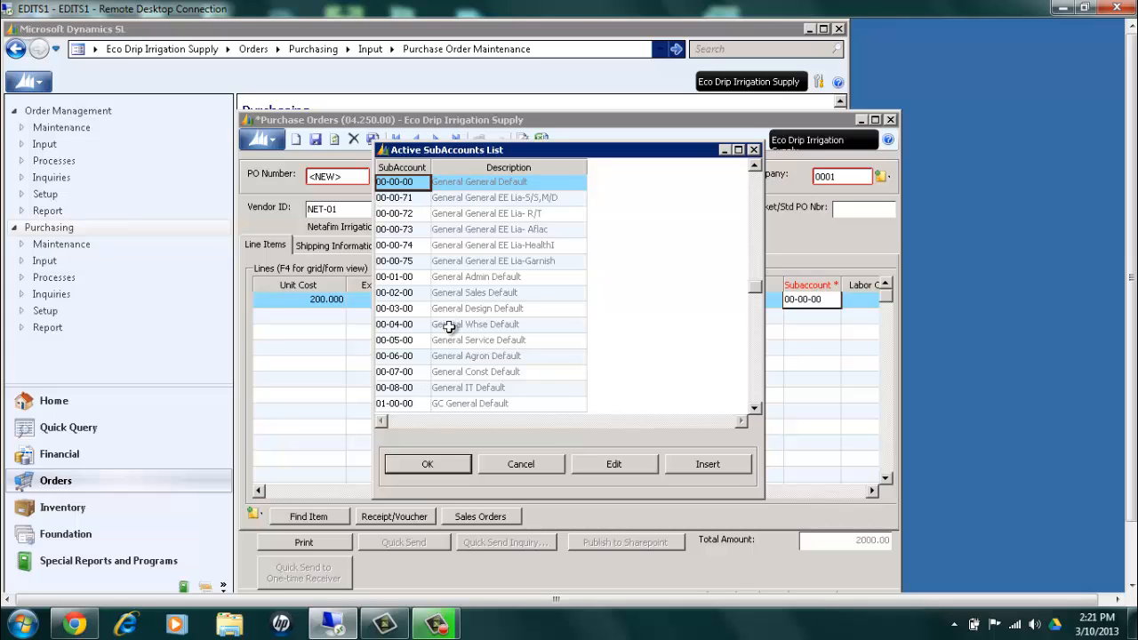
left_click(449, 405)
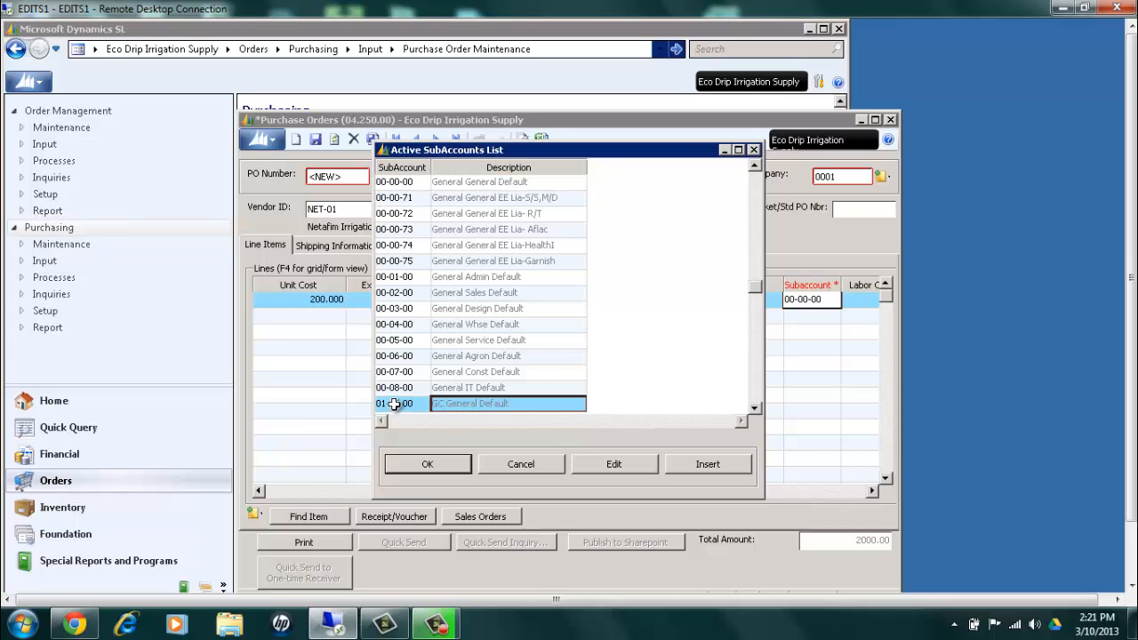
key("Down")
key("Down")
key("Down")
key("Down")
key("Down")
key("Down")
key("Down")
key("Down")
key("Down")
key("Down")
key("Down")
key("Down")
key("Down")
key("Down")
key("Down")
key("Down")
key("Down")
key("Down")
key("Down")
key("Down")
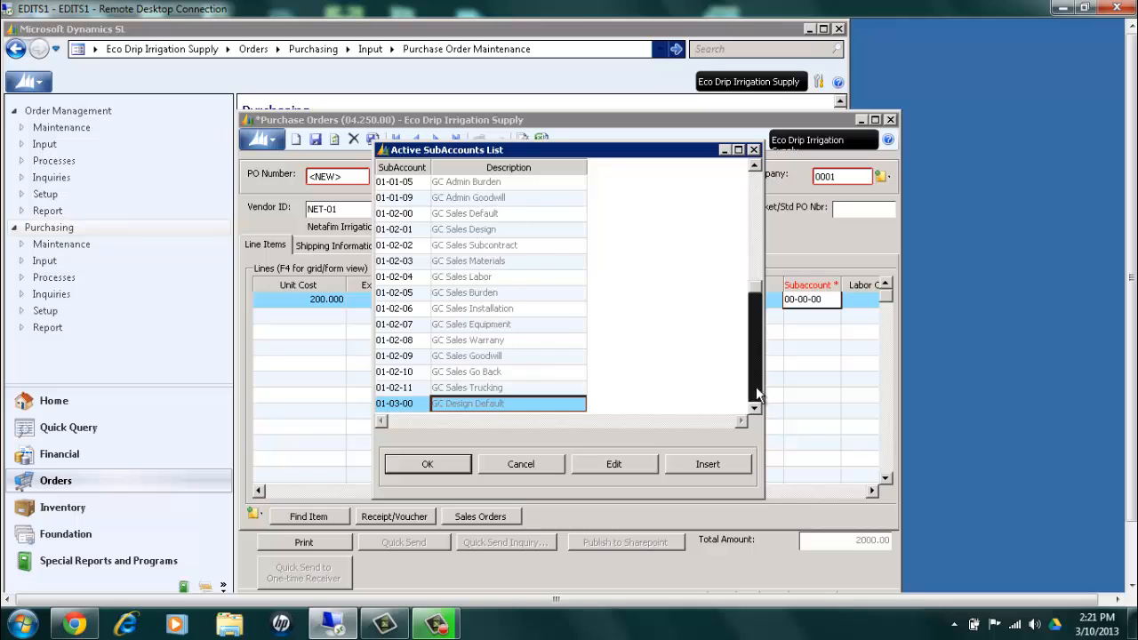
key("Down")
key("Down")
key("Down")
key("Down")
key("Down")
key("Down")
key("Down")
key("Down")
key("Down")
key("Down")
key("Down")
key("Down")
key("Down")
key("Down")
key("Down")
key("Down")
key("Down")
key("Down")
key("Down")
key("Down")
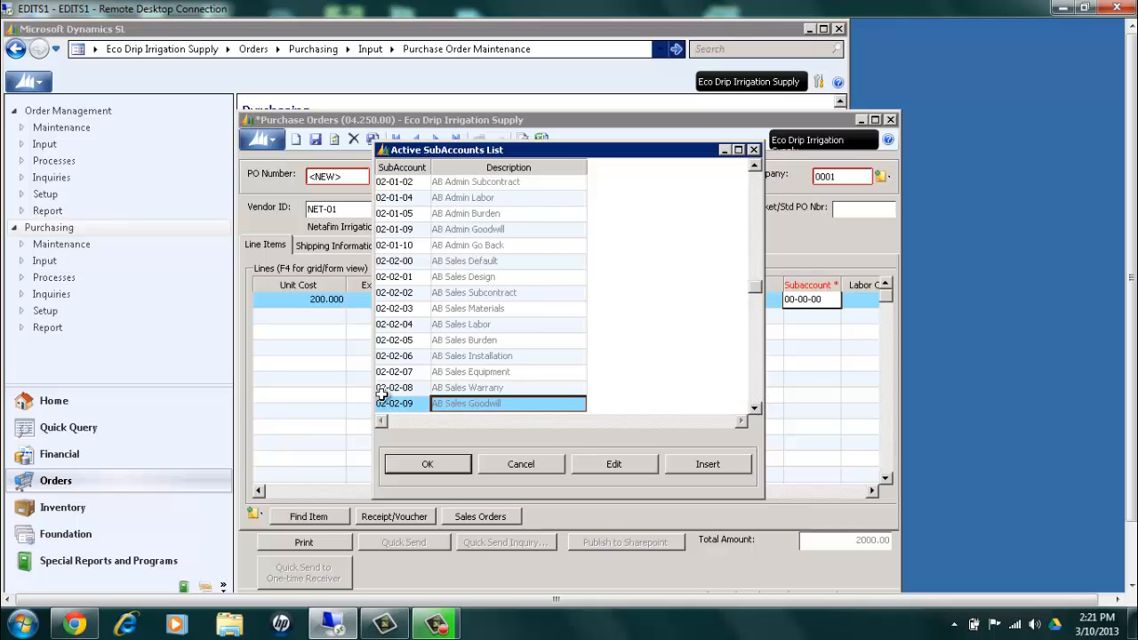
key("Down")
key("Down")
key("Down")
key("Down")
key("Down")
key("Down")
key("Down")
key("Down")
key("Down")
key("Down")
key("Down")
key("Down")
key("Down")
key("Down")
key("Down")
key("Down")
key("Down")
key("Down")
key("Down")
key("Down")
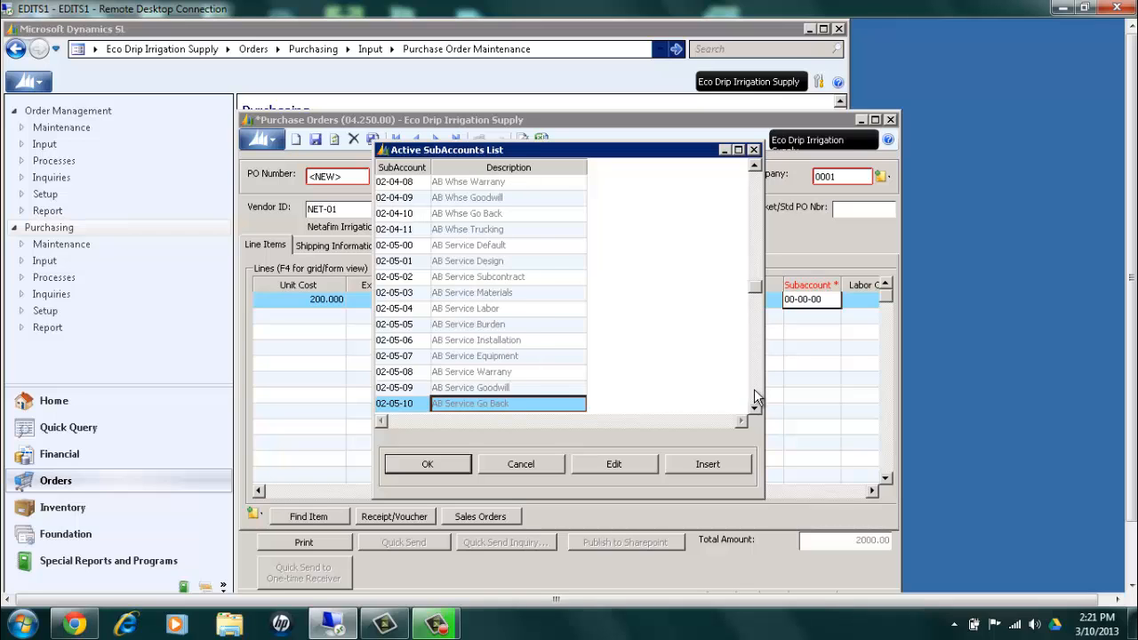
key("Down")
key("Down")
key("Down")
key("Down")
key("Down")
key("Down")
key("Down")
key("Down")
key("Down")
key("Down")
key("Down")
key("Down")
key("Down")
key("Down")
key("Down")
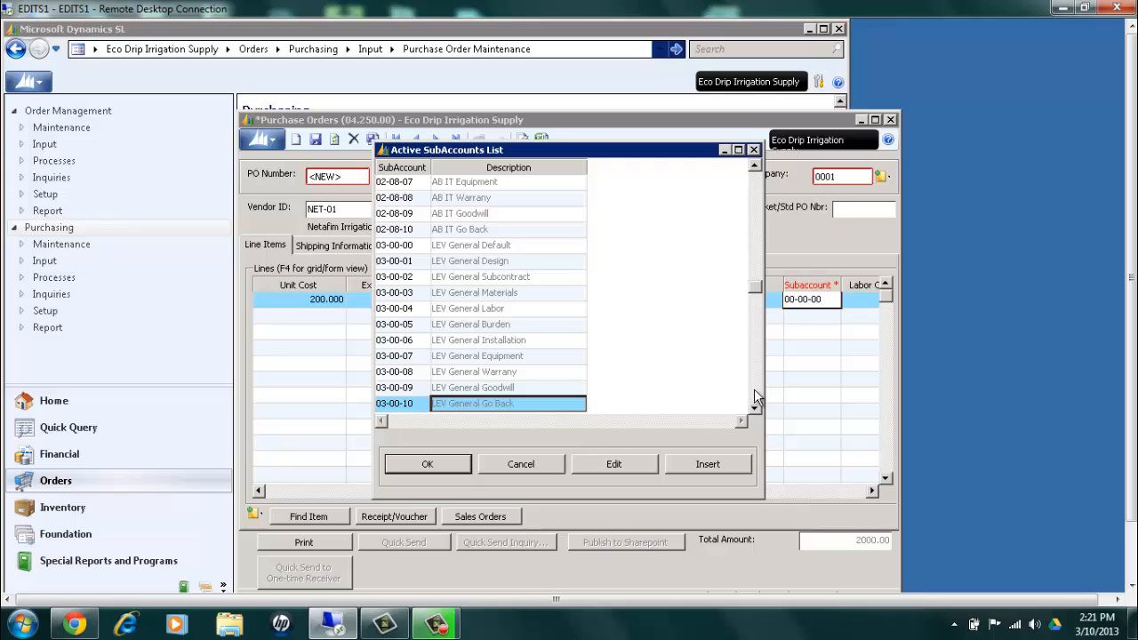
left_click(505, 464)
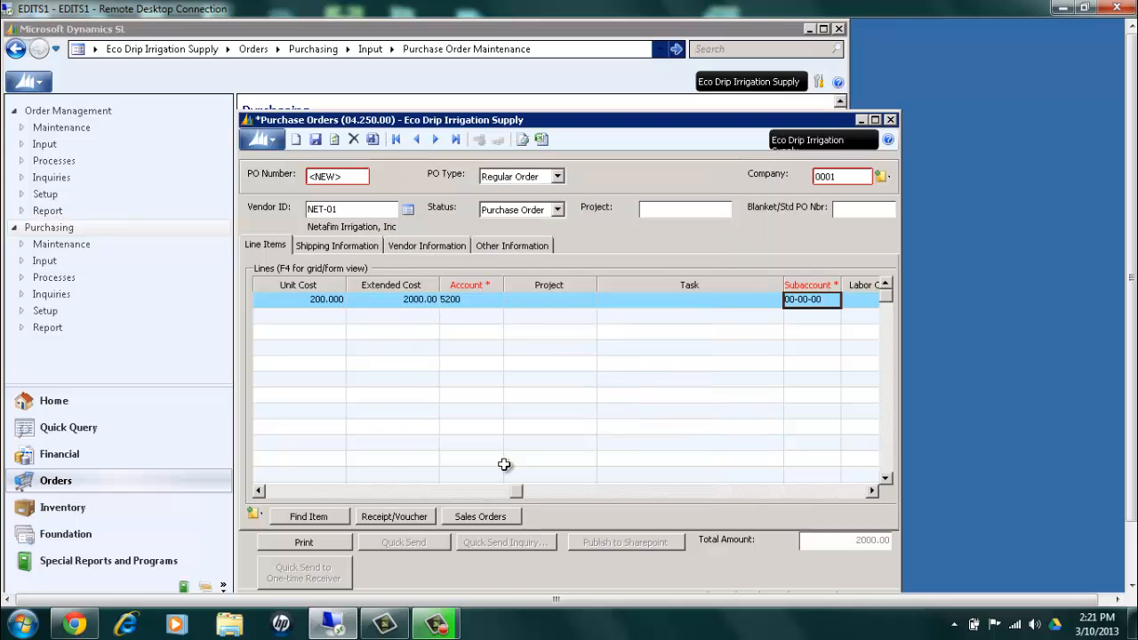
Check the OTP line's site, then look through the active subaccounts starting at 03 and close the list without choosing one
left_click(292, 487)
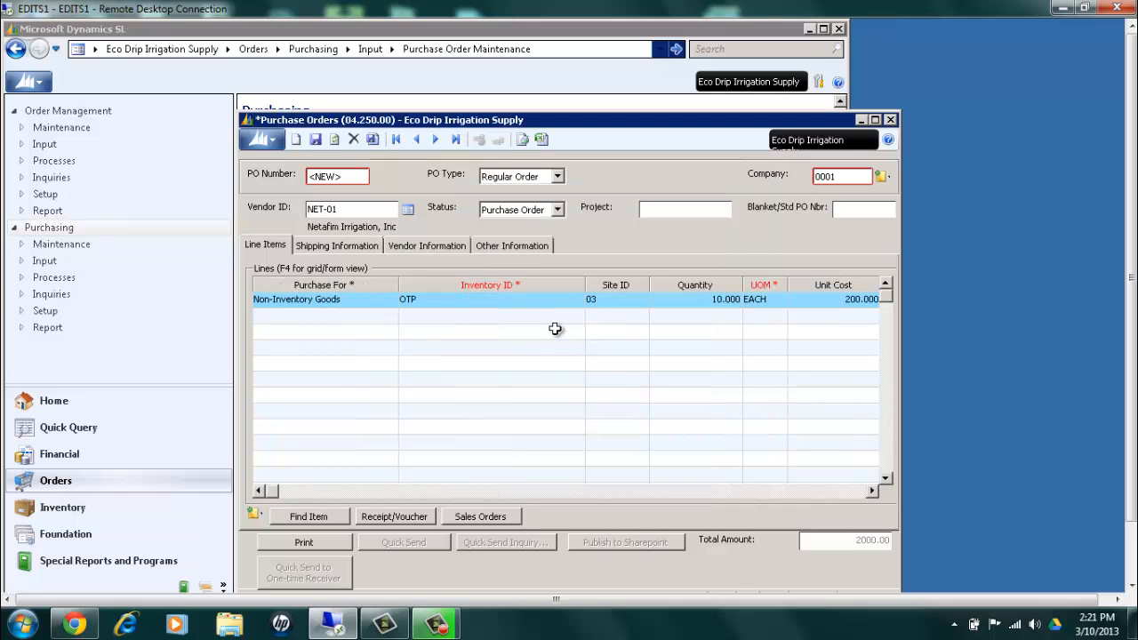
left_click(849, 491)
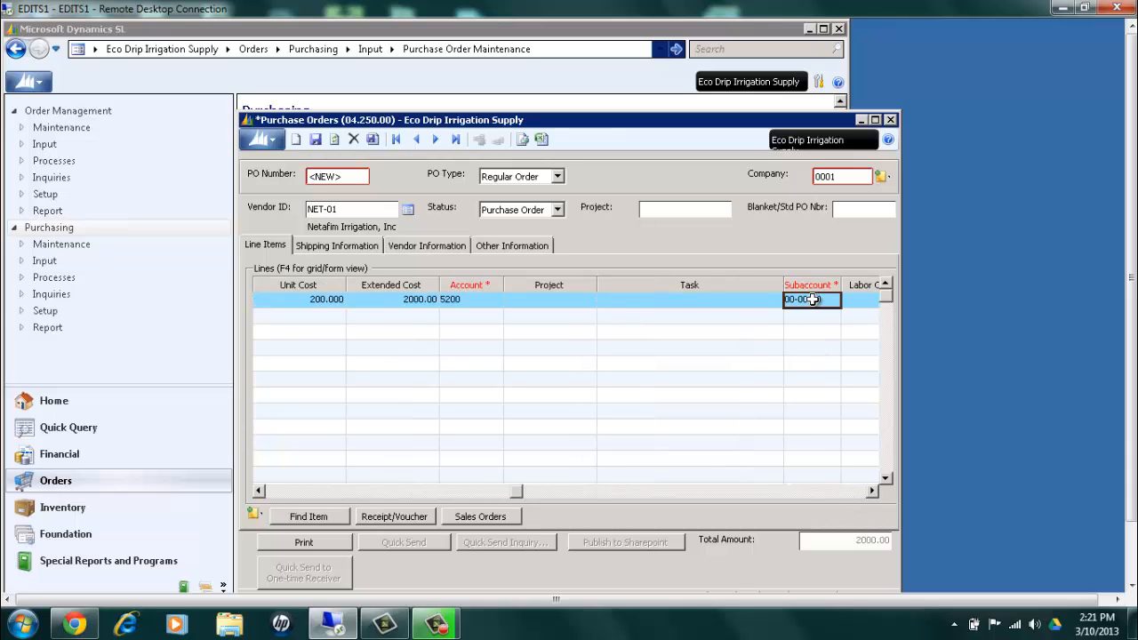
type("03- -")
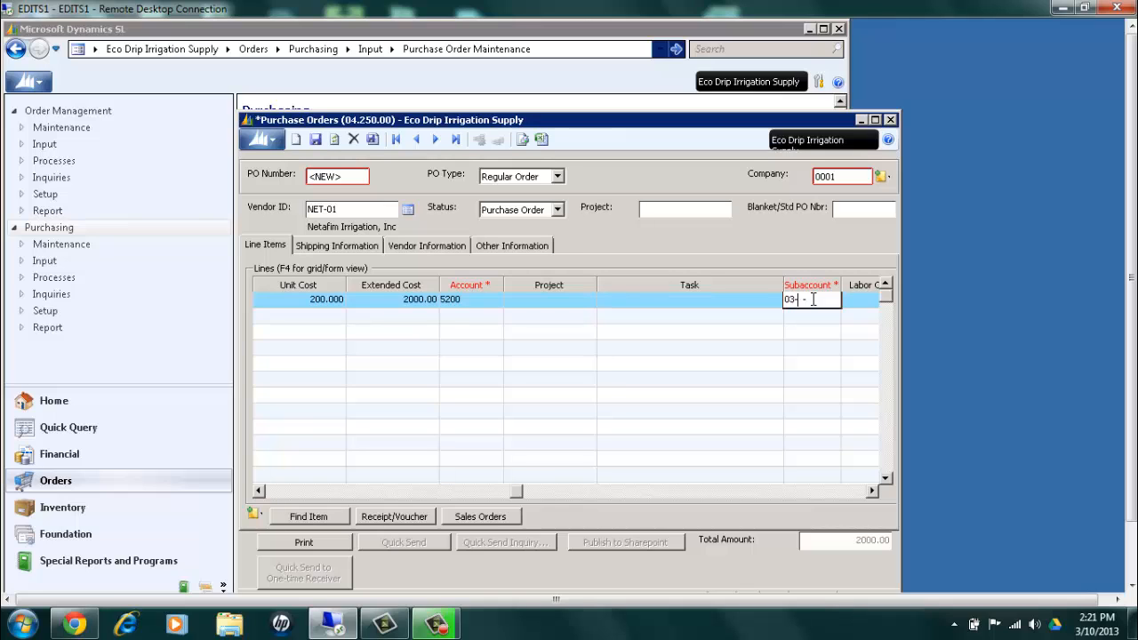
key("F3")
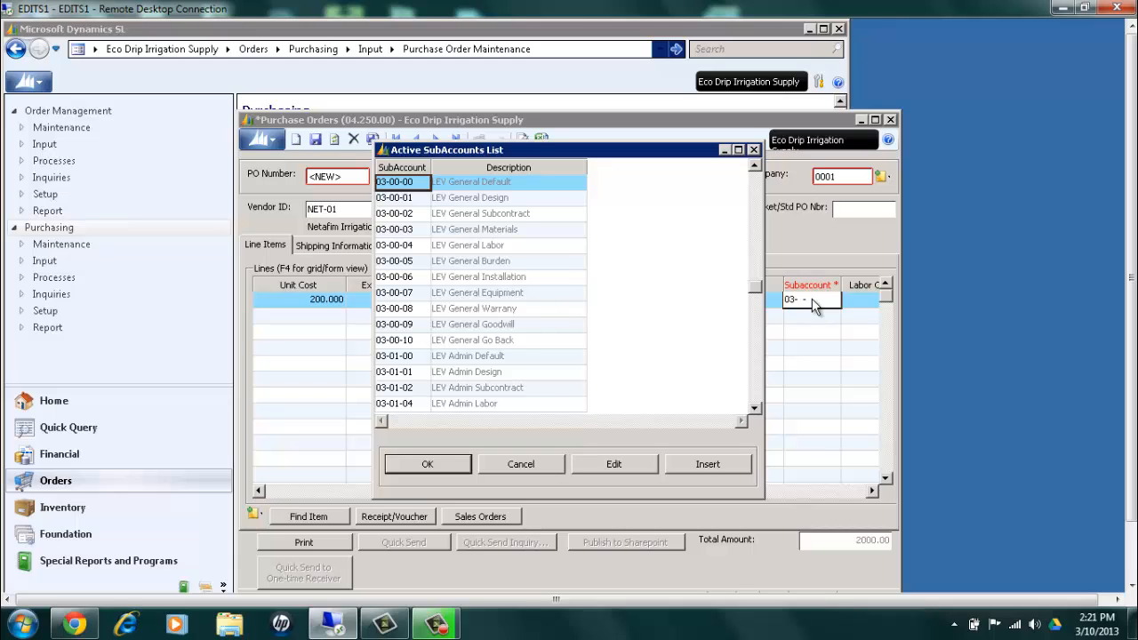
left_click(755, 405)
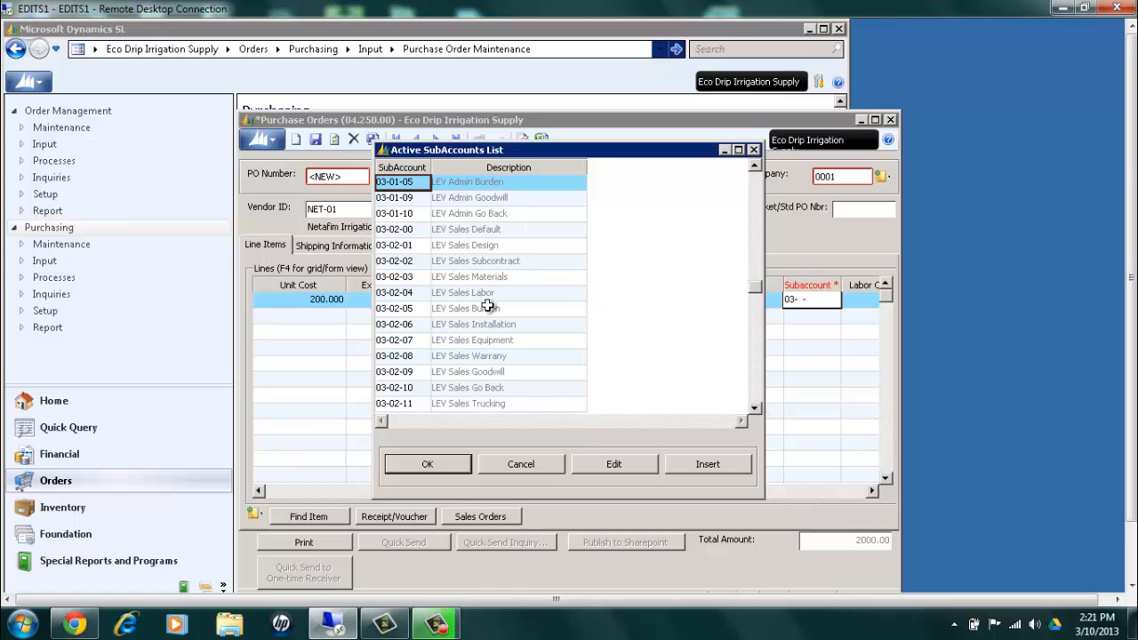
left_click(756, 406)
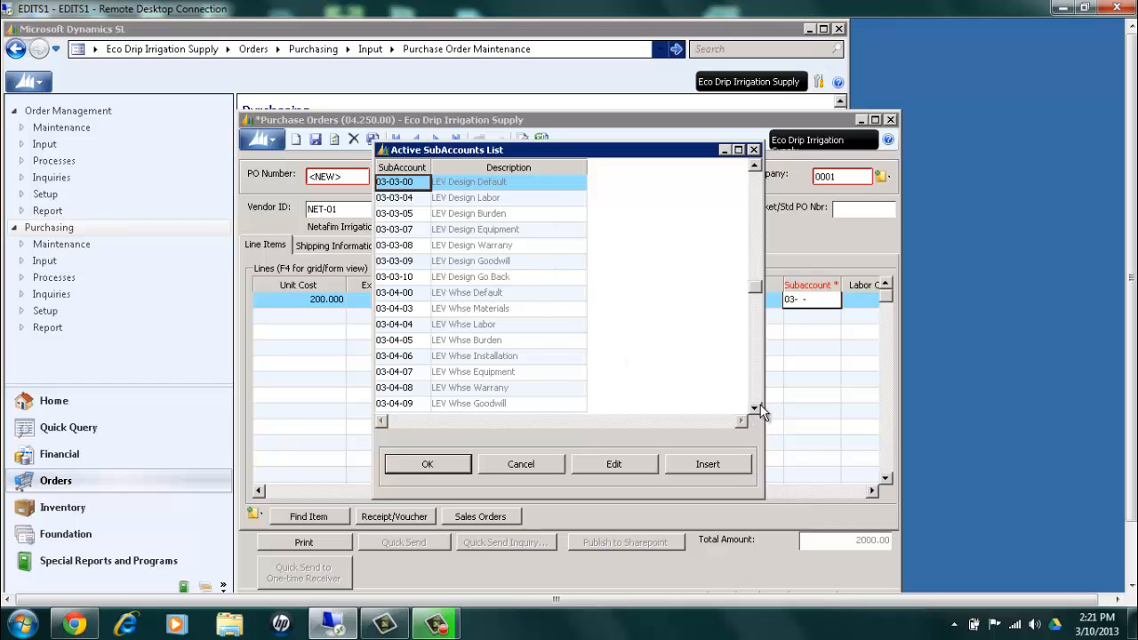
left_click(755, 407)
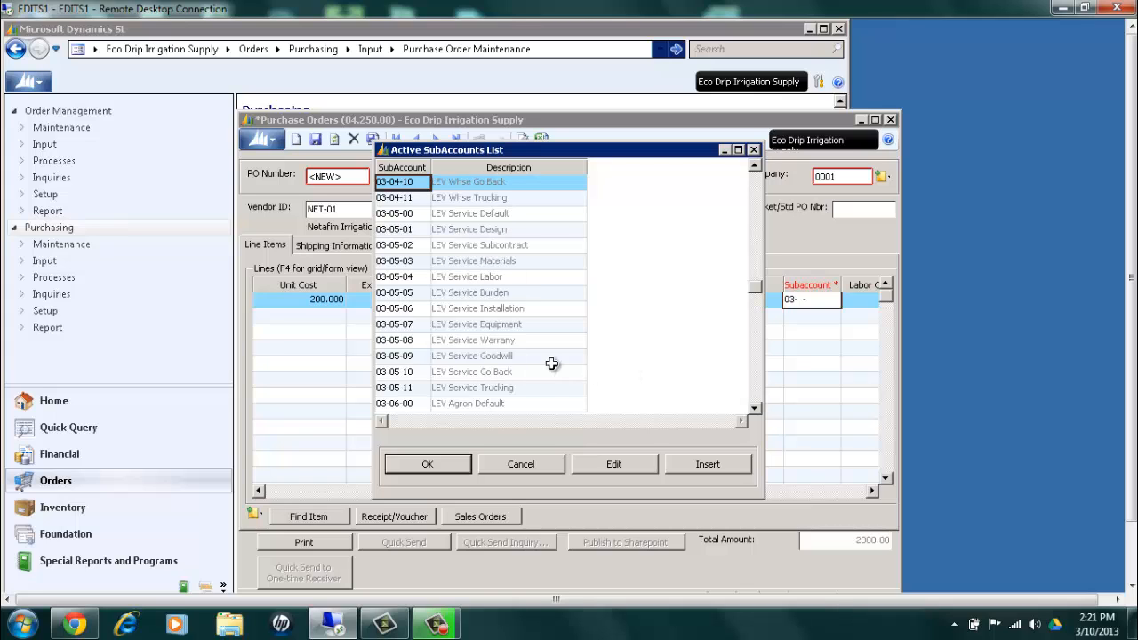
left_click(757, 393)
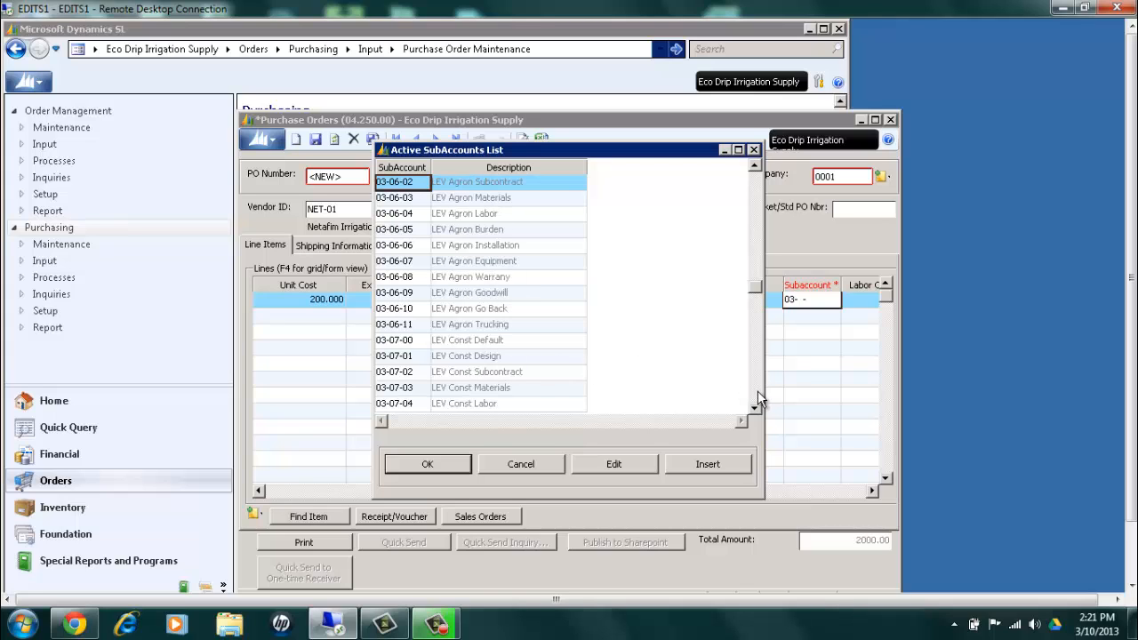
left_click(524, 463)
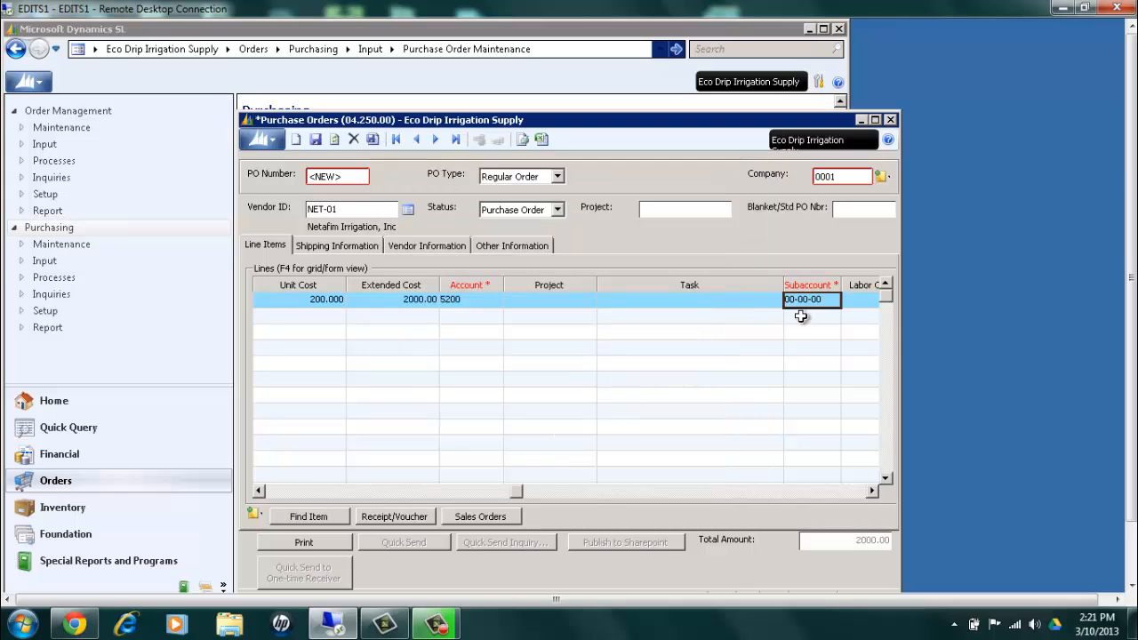
Set the OTP line's subaccount to 03-04-03, LEV Whse Materials, choosing it from the active subaccounts starting at 03-04
type("0304")
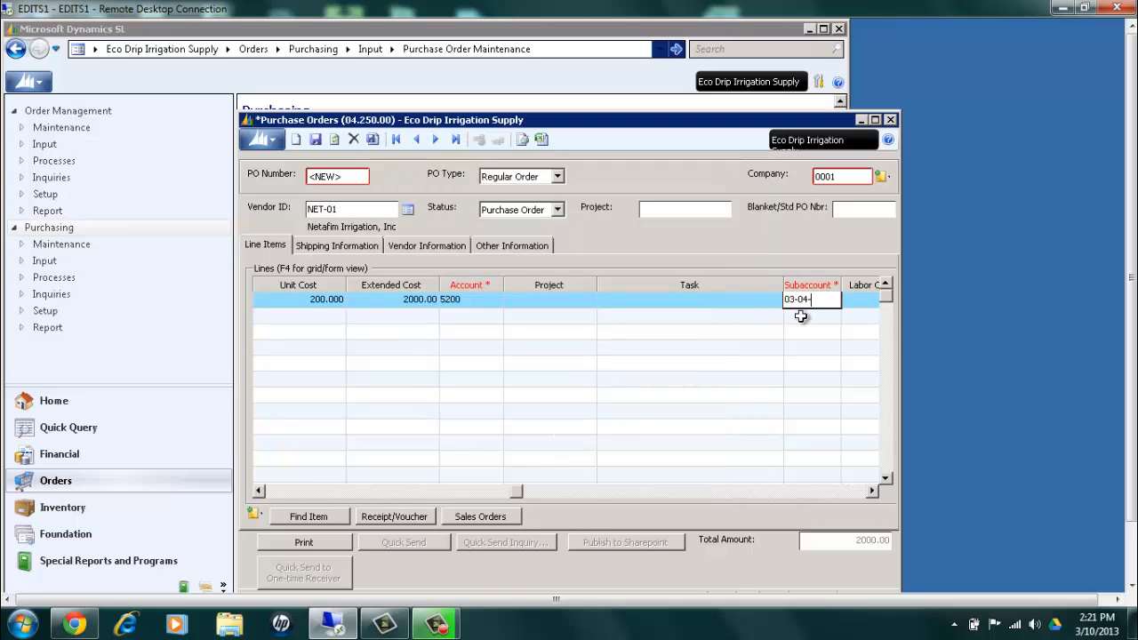
key("F3")
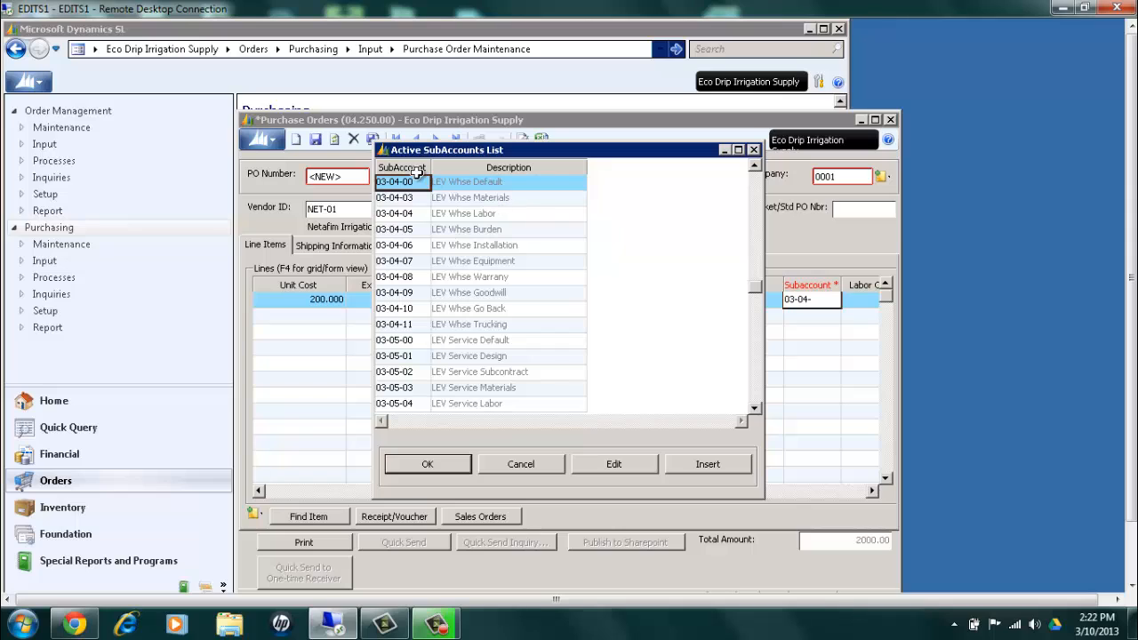
left_click(514, 182)
key("Down")
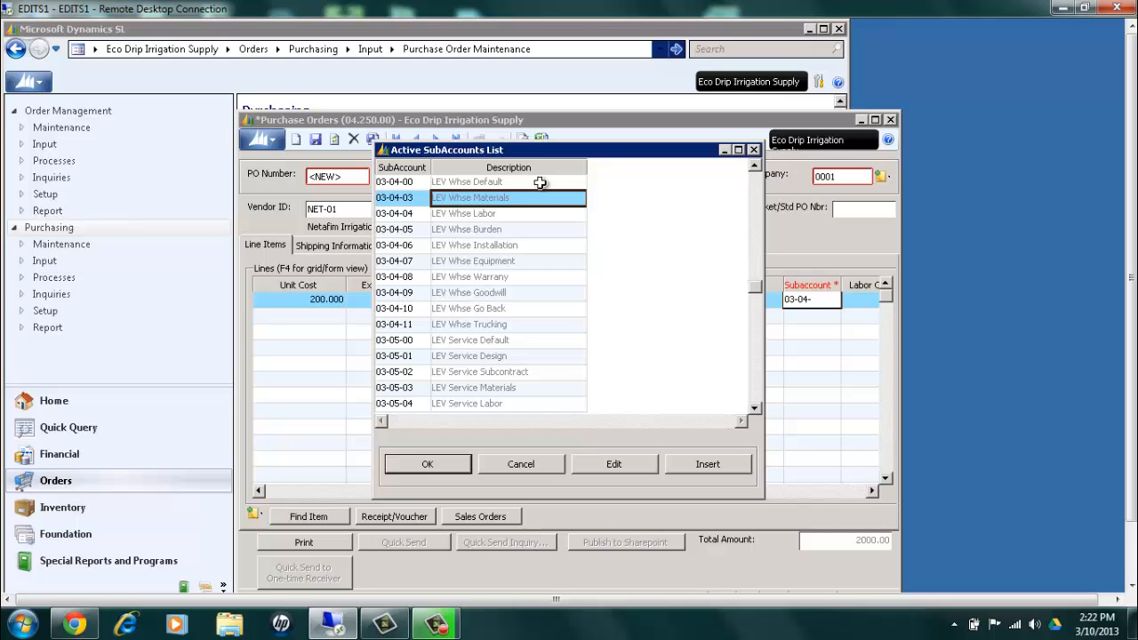
key("Return")
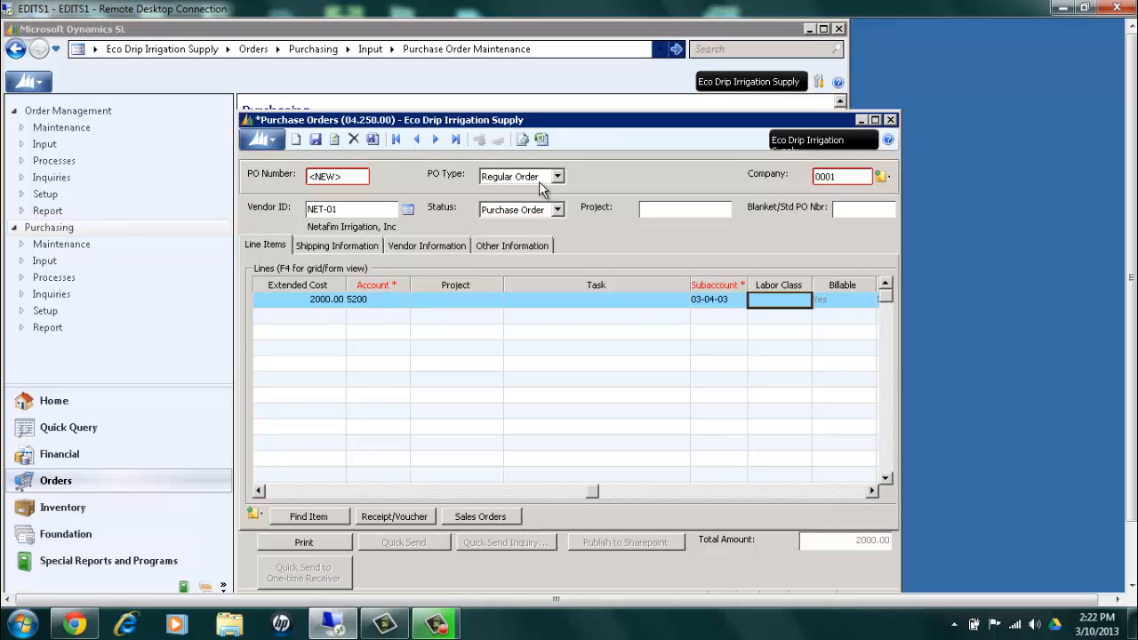
Enter 71GR8 as the OTP line's Alternate ID
key("Tab")
key("Tab")
key("Tab")
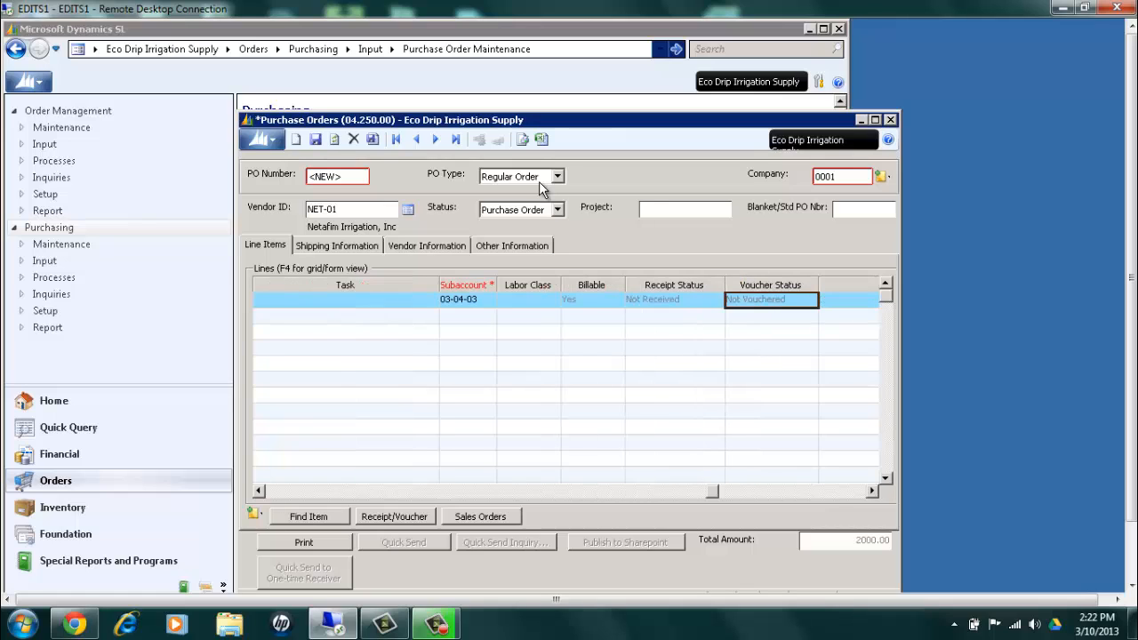
key("Tab")
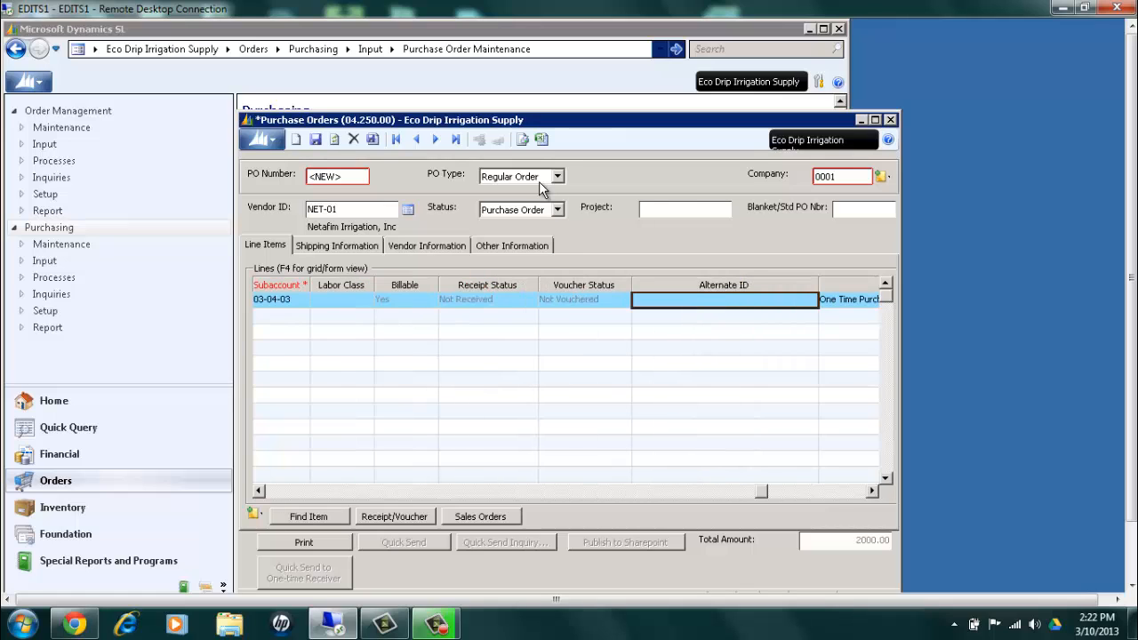
key("Tab")
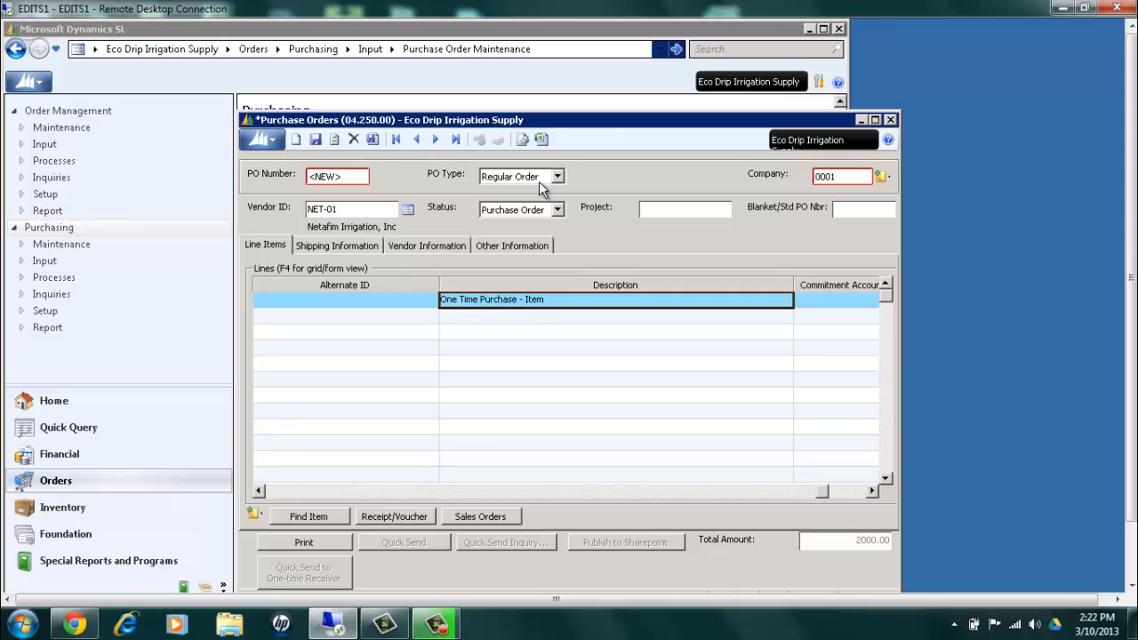
key("shift+Tab")
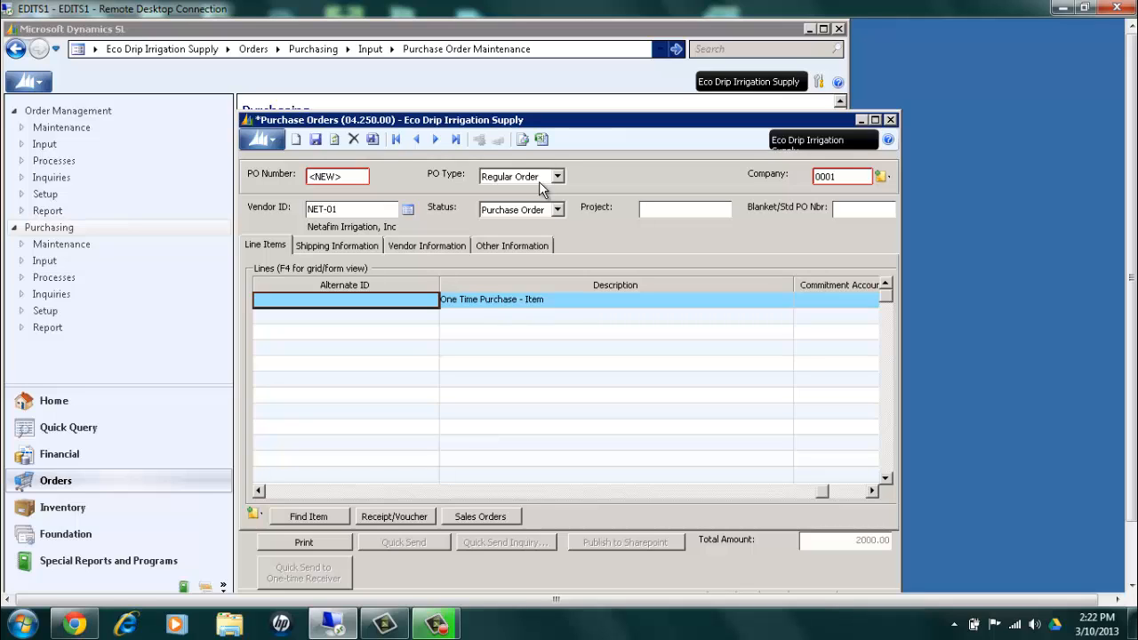
type("71G")
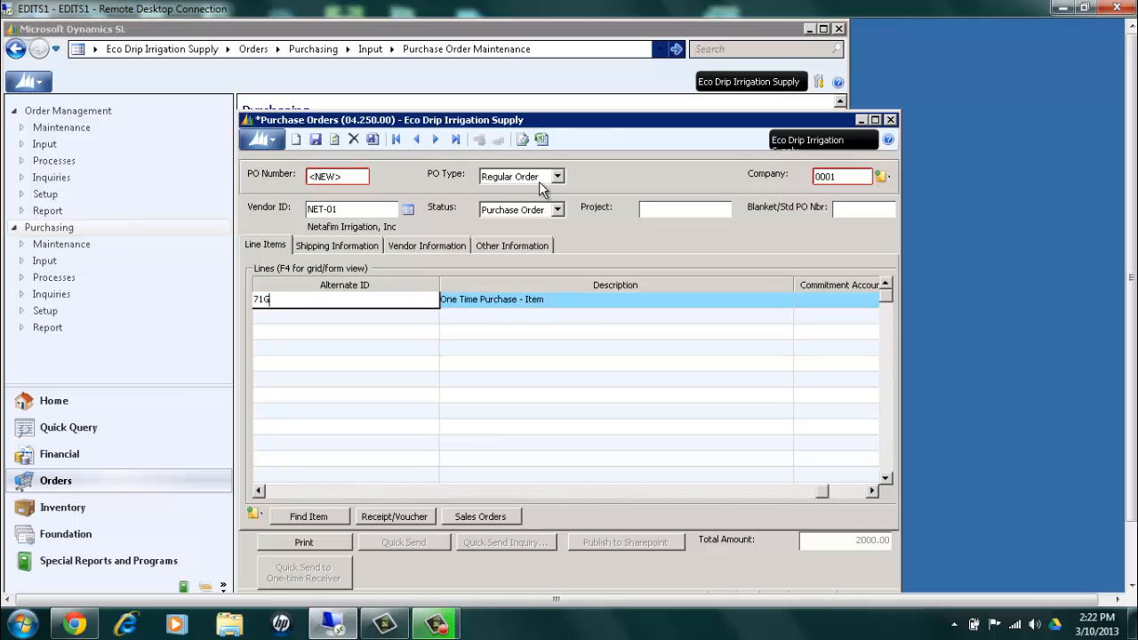
type("R8")
key("Tab")
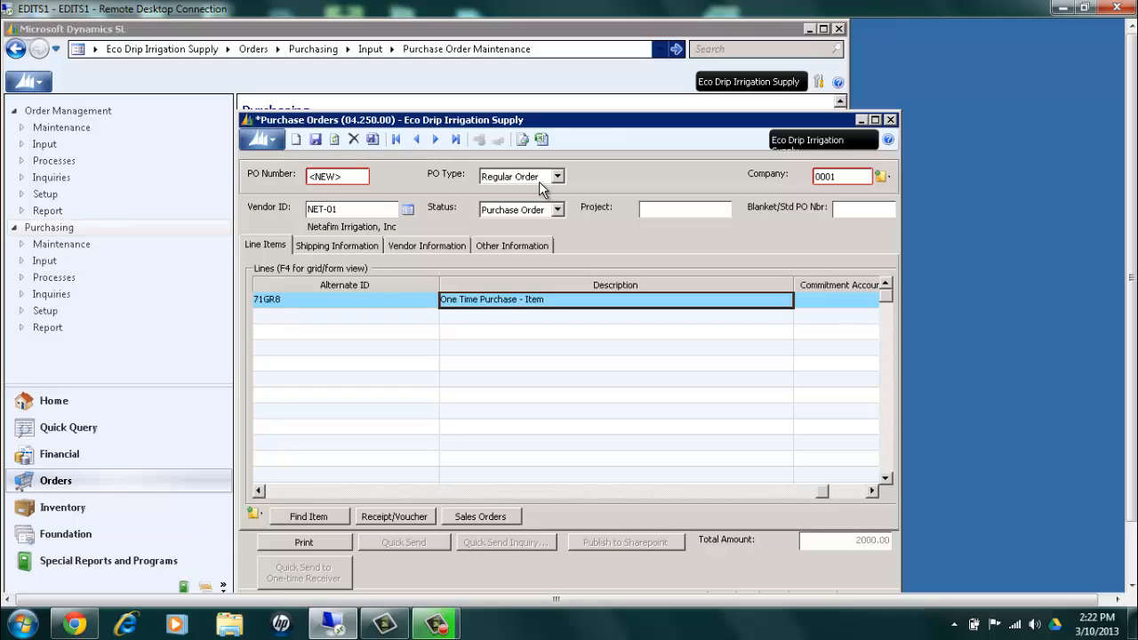
Replace the OTP line's description with 8" ground rod and complete the line
type("8")
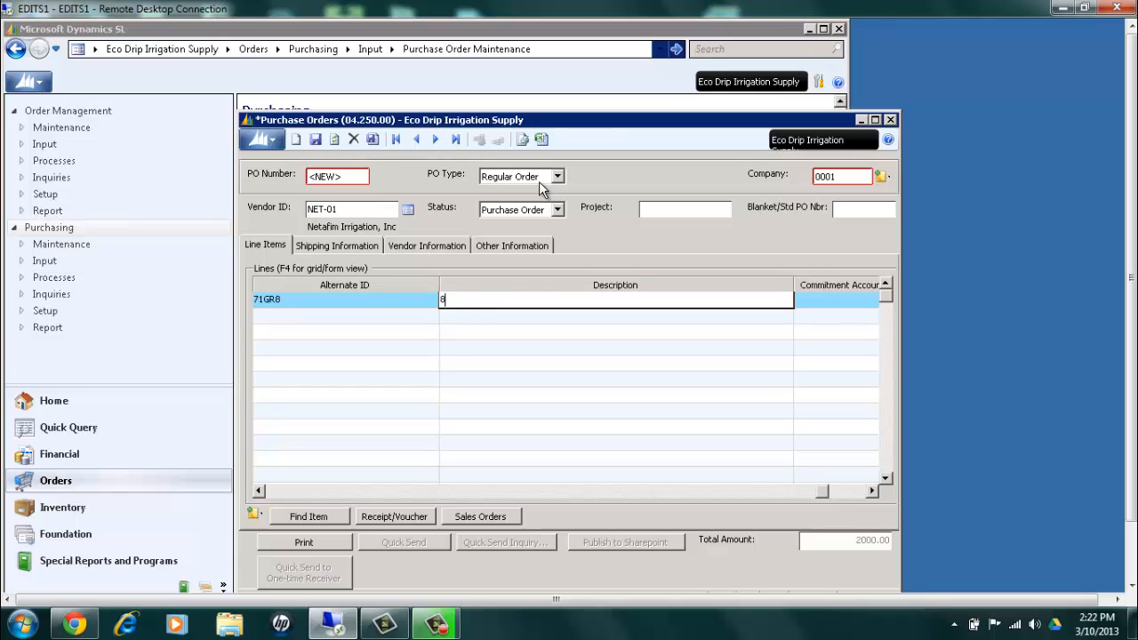
type("\" ground rod")
key("Tab")
key("Tab")
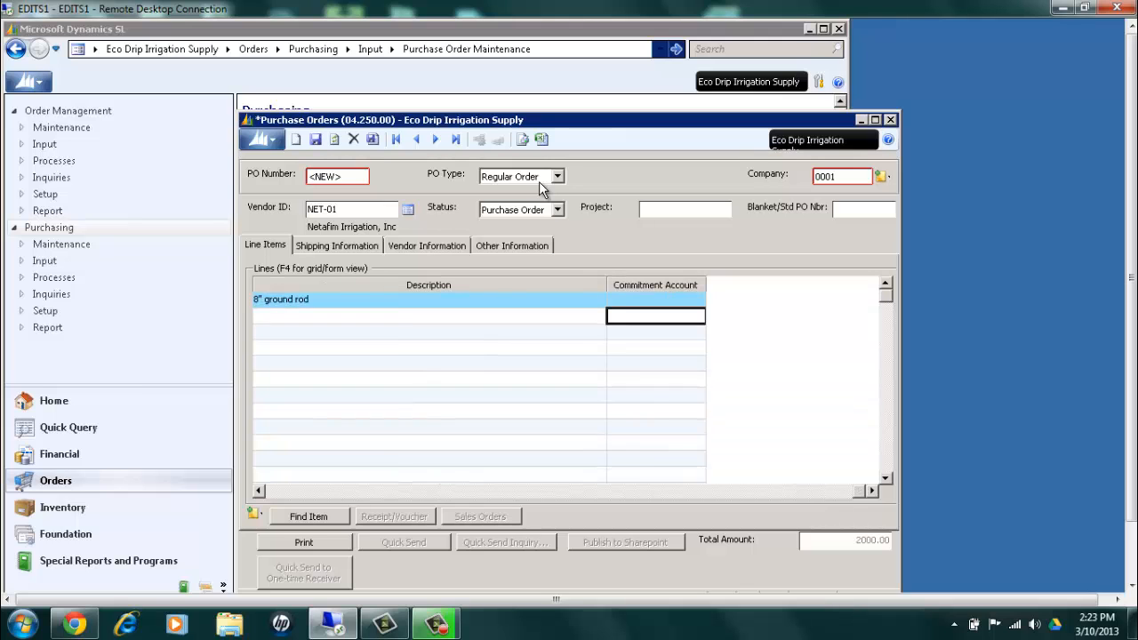
Maximize the purchase order window and review the OTP line's fields from inventory ID through receipt status
left_click(874, 120)
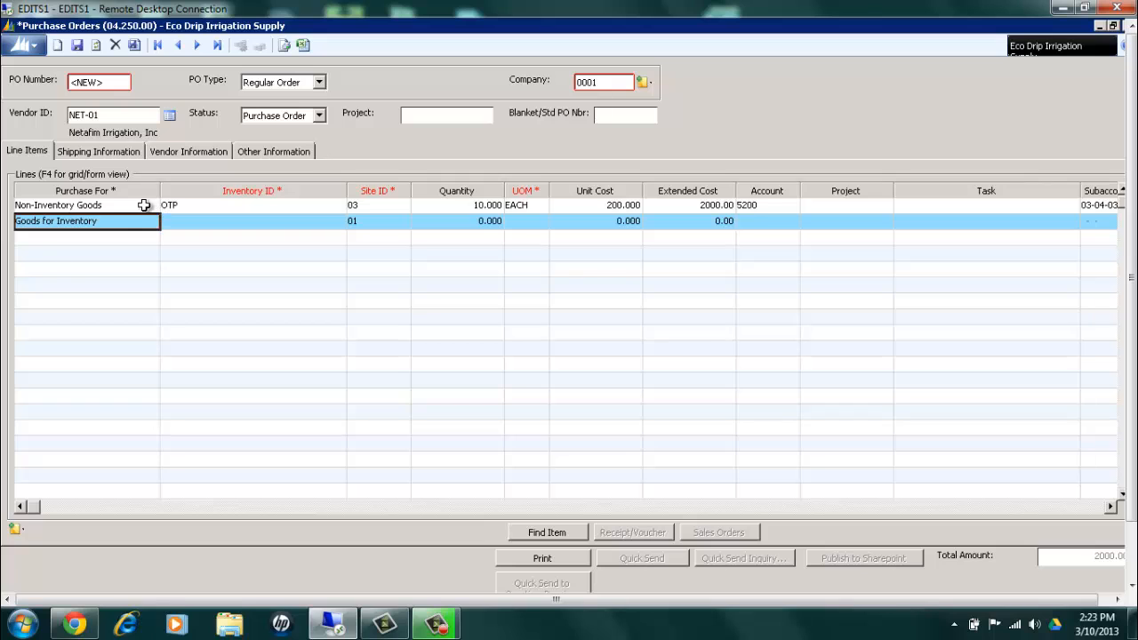
left_click(157, 207)
key("Tab")
key("Tab")
key("Tab")
key("Tab")
key("Tab")
key("Tab")
key("Tab")
key("Tab")
key("Tab")
key("Tab")
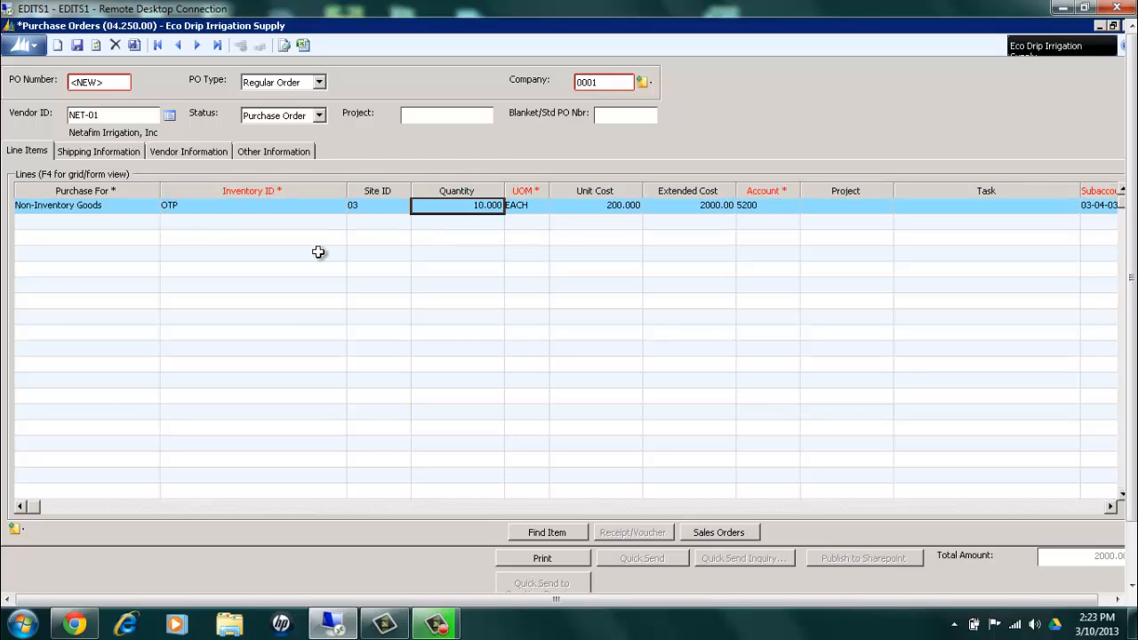
key("Tab")
key("Tab")
key("Tab")
key("Tab")
key("Tab")
key("Tab")
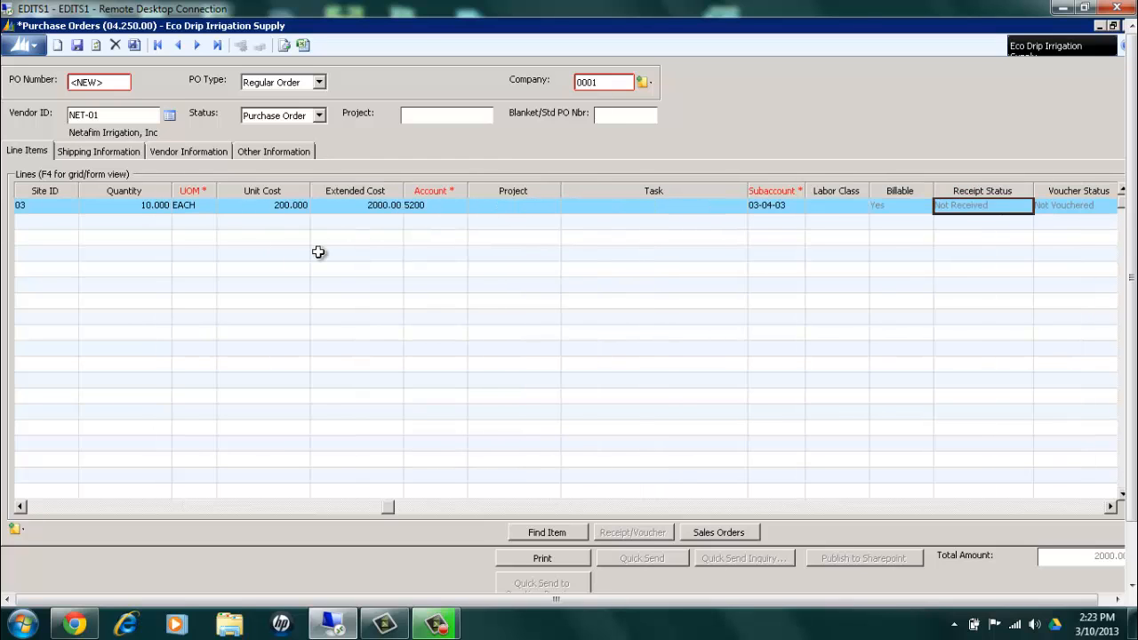
Start a second line item and choose Goods for Inventory as what it is purchased for
key("Tab")
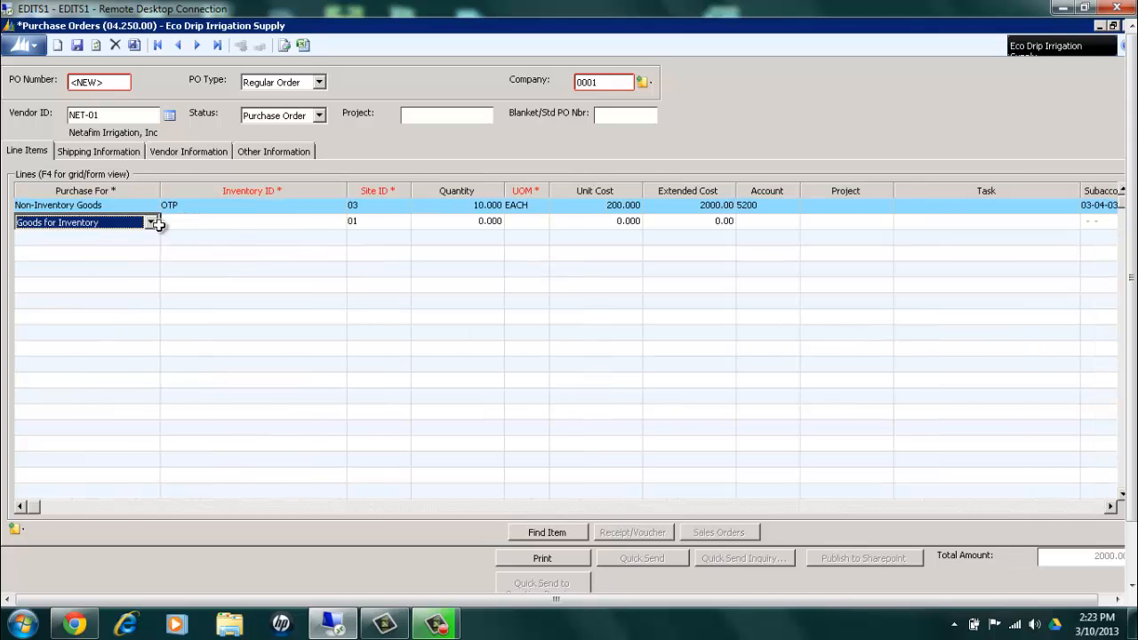
left_click(152, 224)
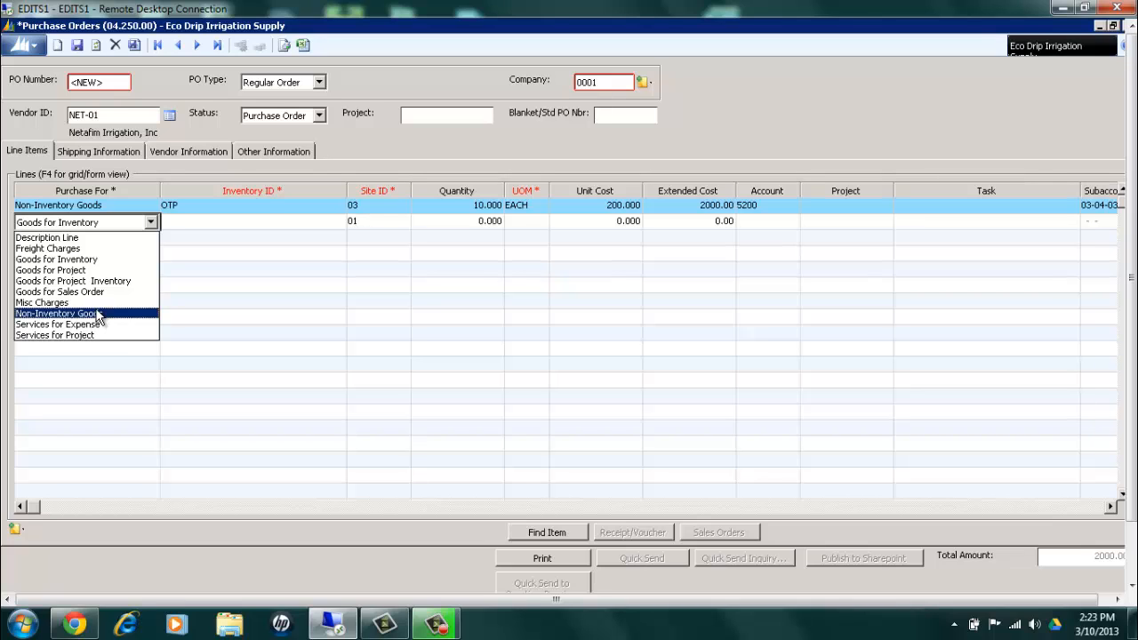
left_click(92, 259)
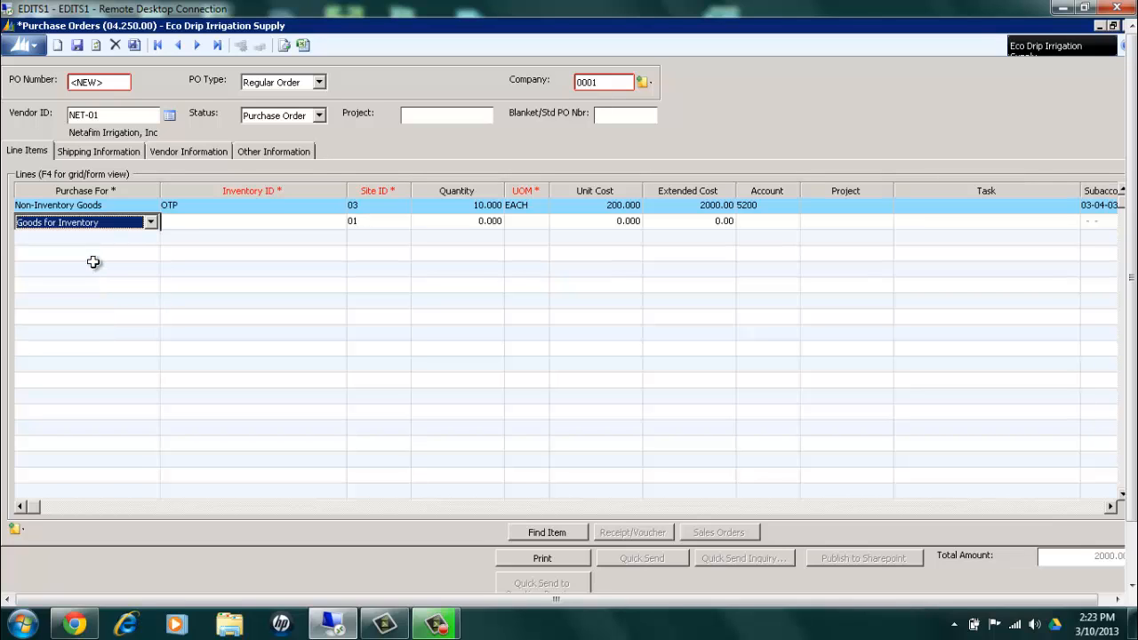
Fill the Goods for Inventory line with inventory ID 875.1627, site 03 and a quantity of 1
key("Tab")
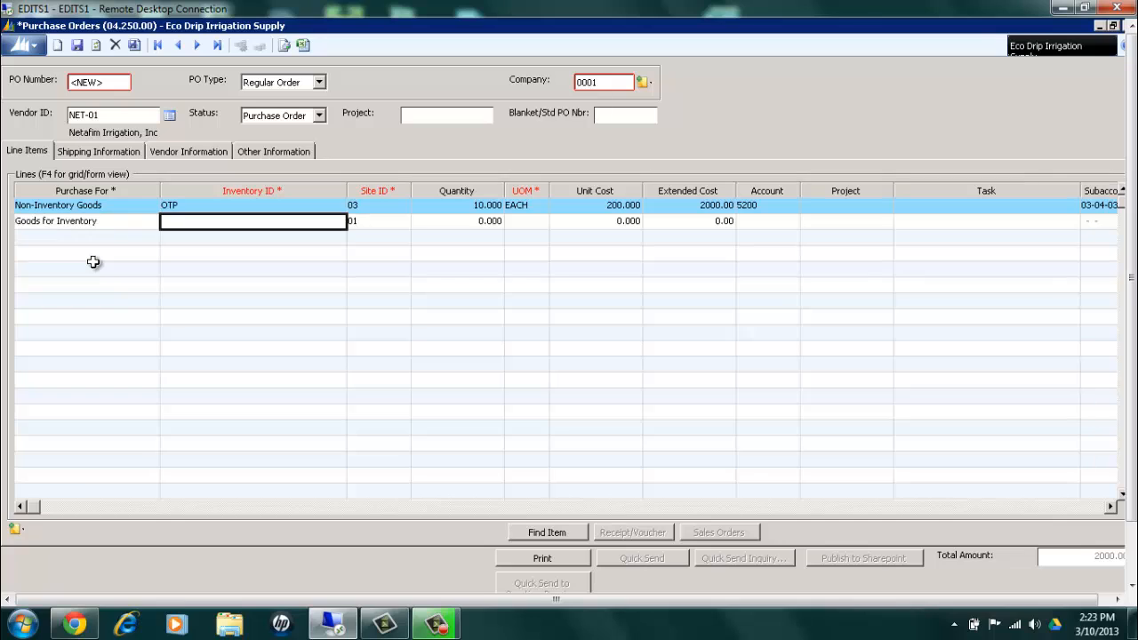
type("875.1627")
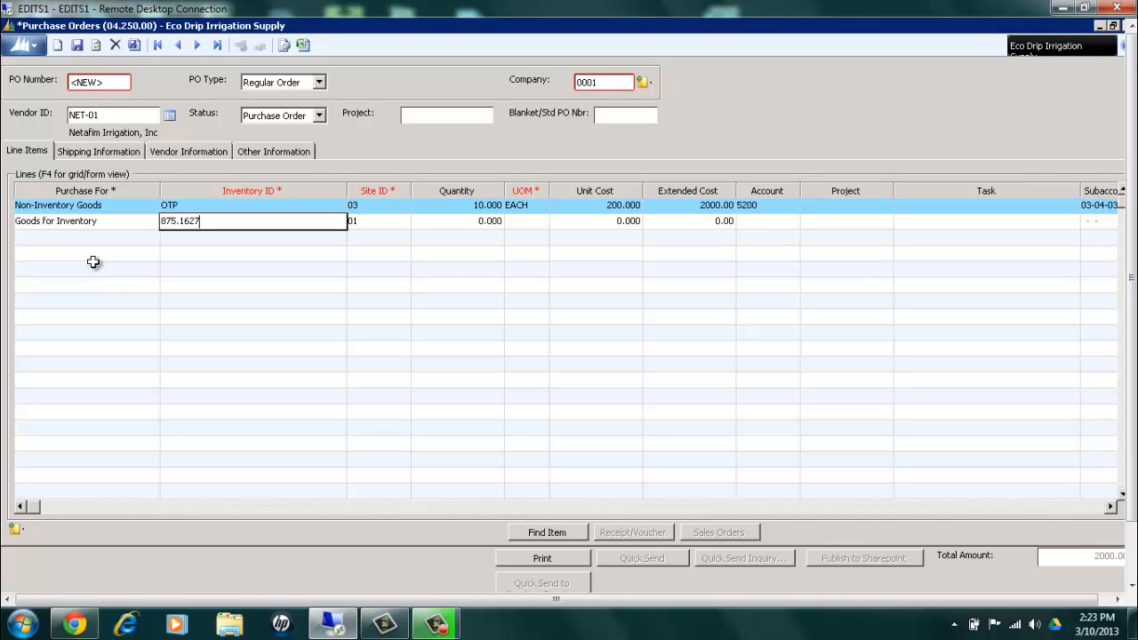
key("Tab")
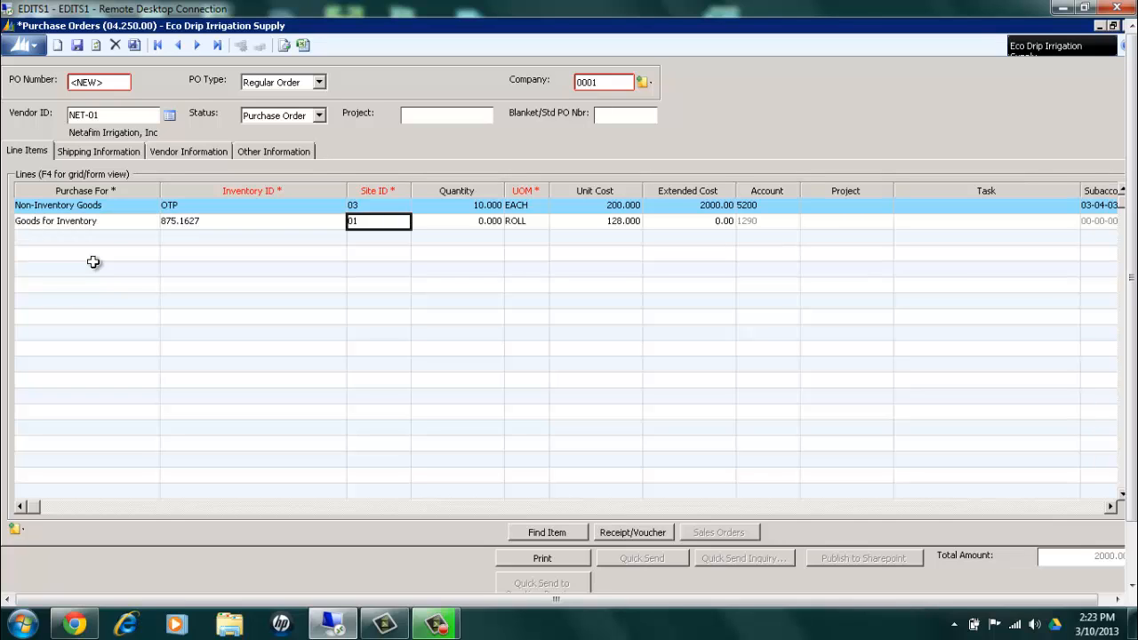
type("03")
key("Tab")
type("1")
key("Tab")
key("Tab")
key("Tab")
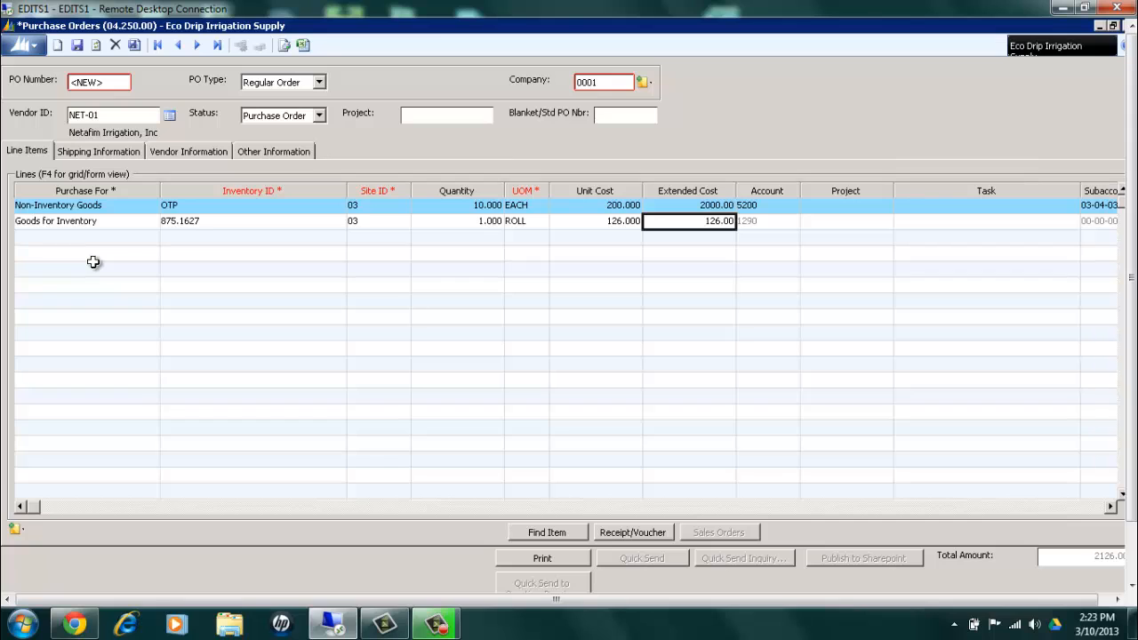
Examine the inventory line's account, project, task, subaccount, billable and receipt status fields to see which can be edited
key("Tab")
key("Tab")
key("Tab")
key("Tab")
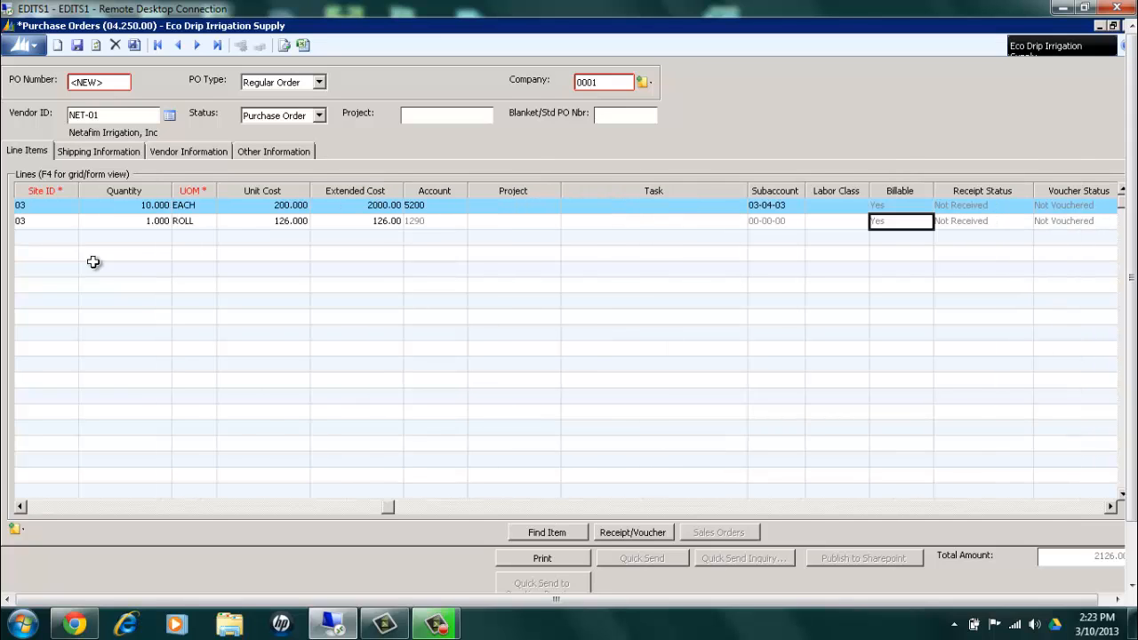
key("Tab")
key("shift+Tab")
key("shift+Tab")
key("shift+Tab")
key("shift+Tab")
key("shift+Tab")
key("shift+Tab")
key("shift+Tab")
key("shift+Tab")
key("shift+Tab")
key("shift+Tab")
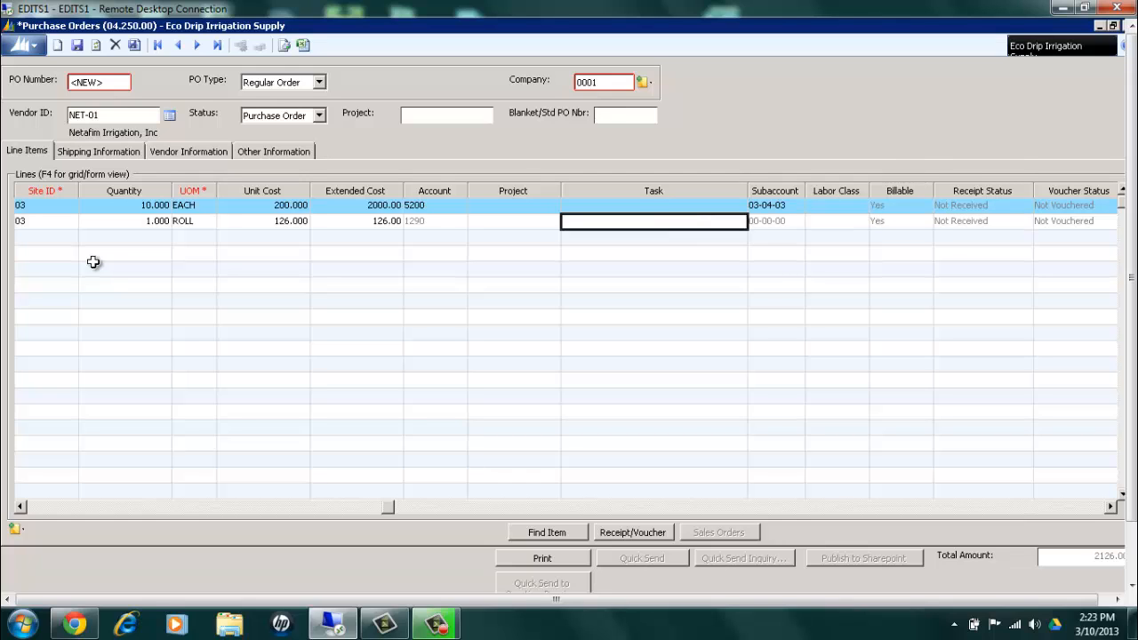
key("shift+Tab")
key("shift+Tab")
key("shift+Tab")
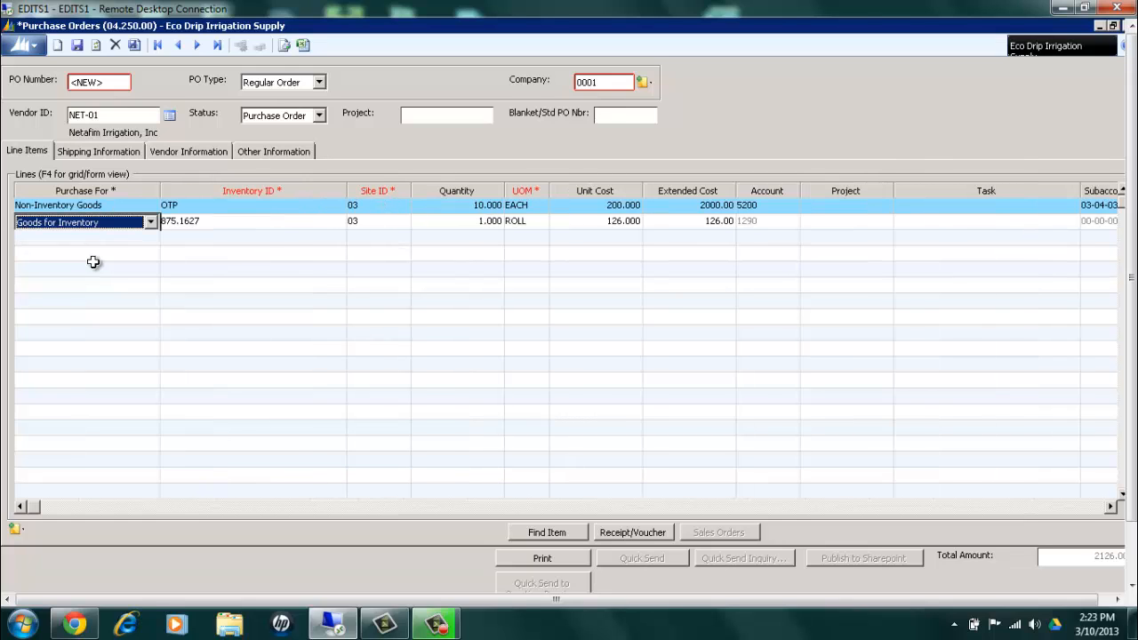
Delete the Goods for Inventory line, leaving only the OTP line on the order
key("Tab")
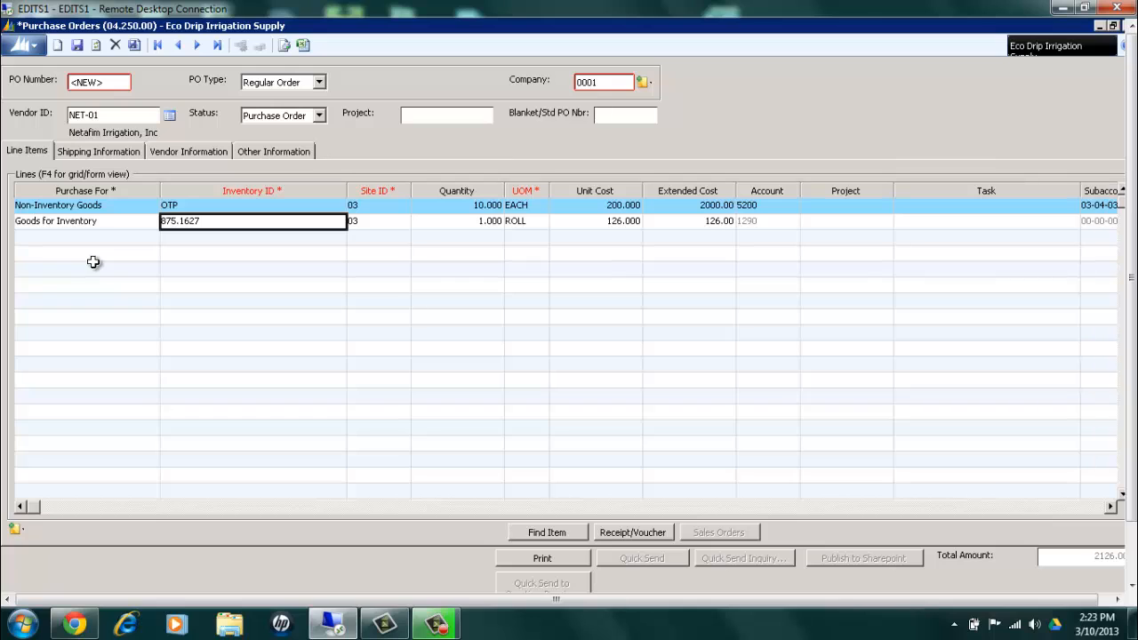
key("Delete")
key("ctrl+Delete")
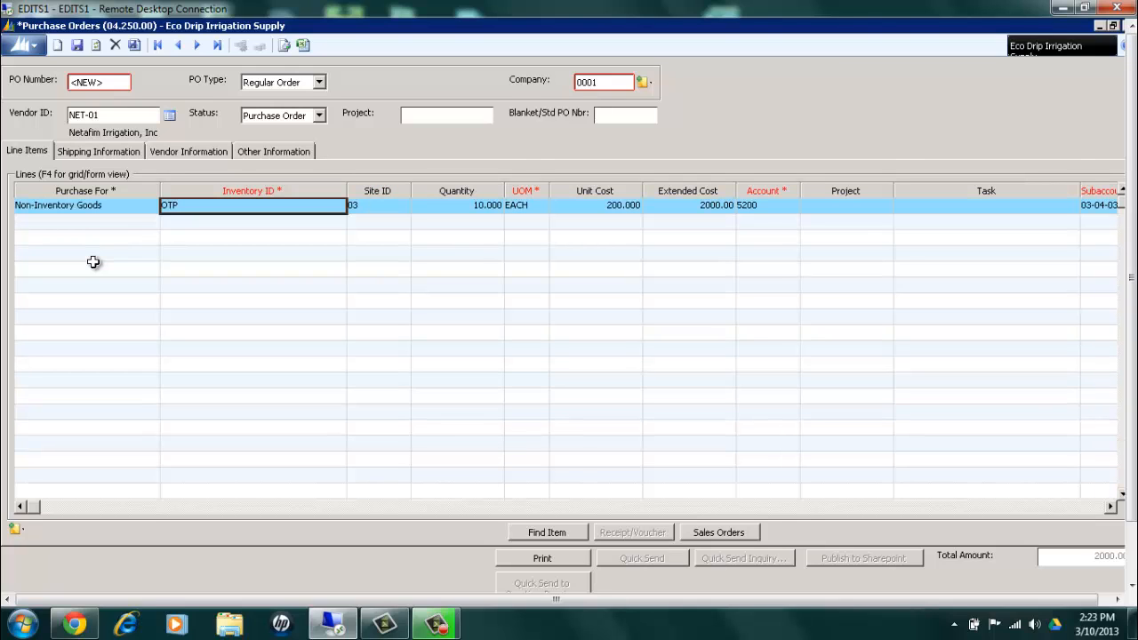
Set the order's ship-to address type to Site and use site ID 03
left_click(95, 152)
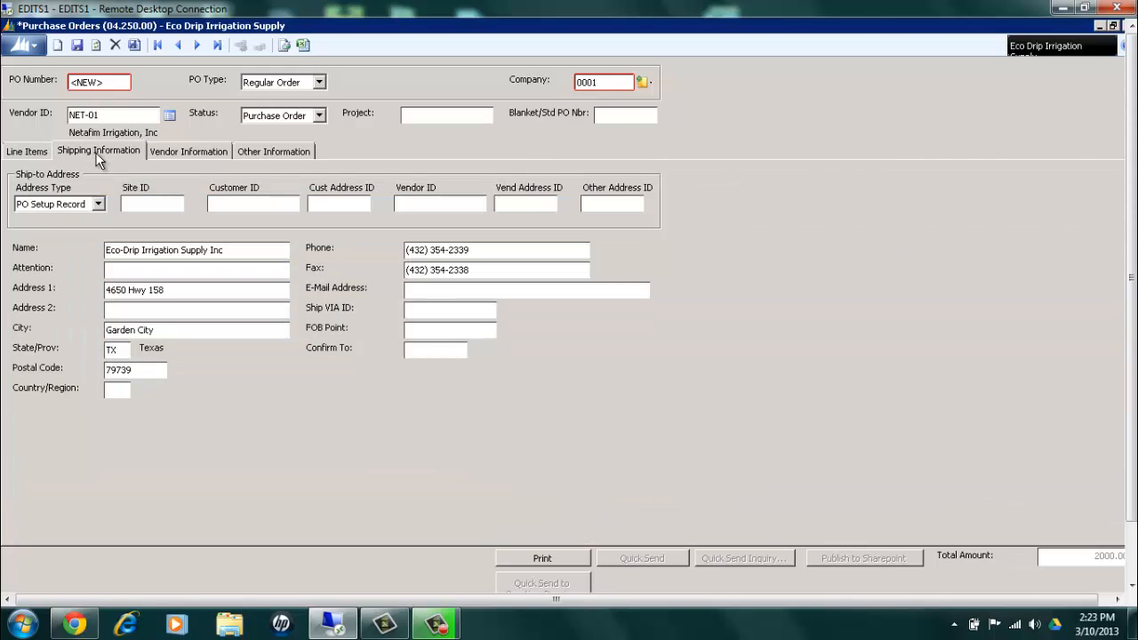
left_click(98, 204)
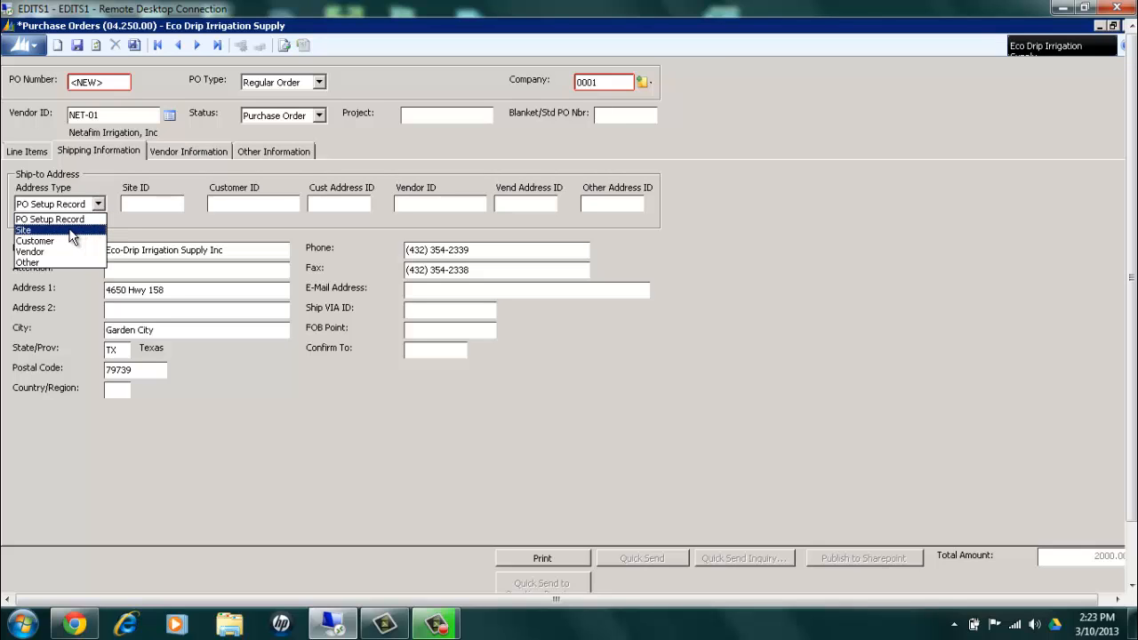
left_click(71, 233)
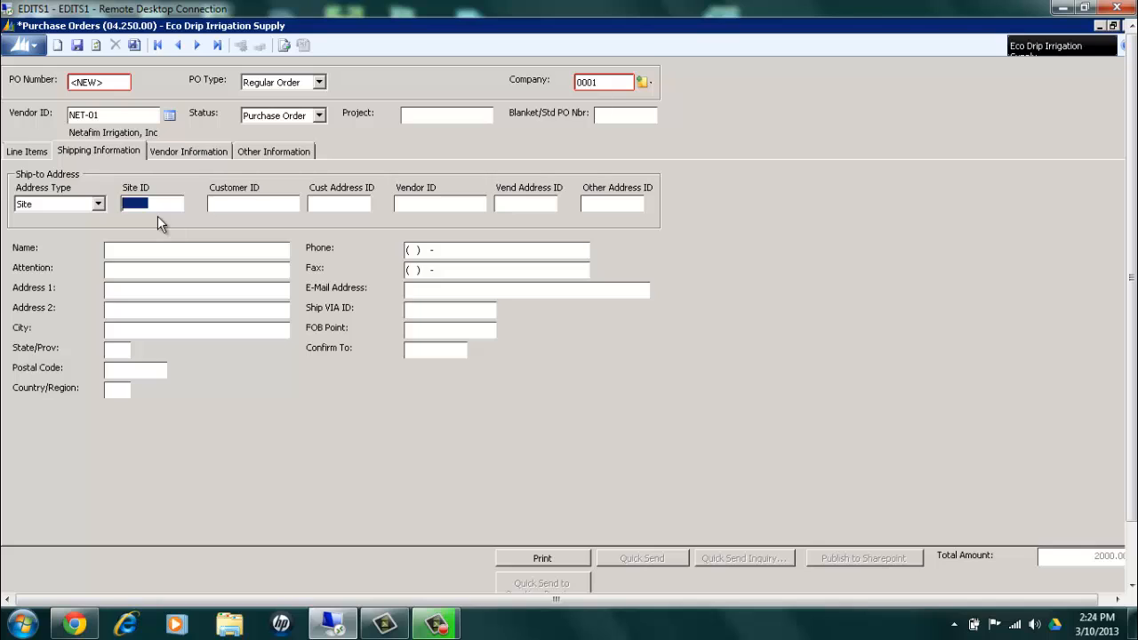
type("03")
key("Tab")
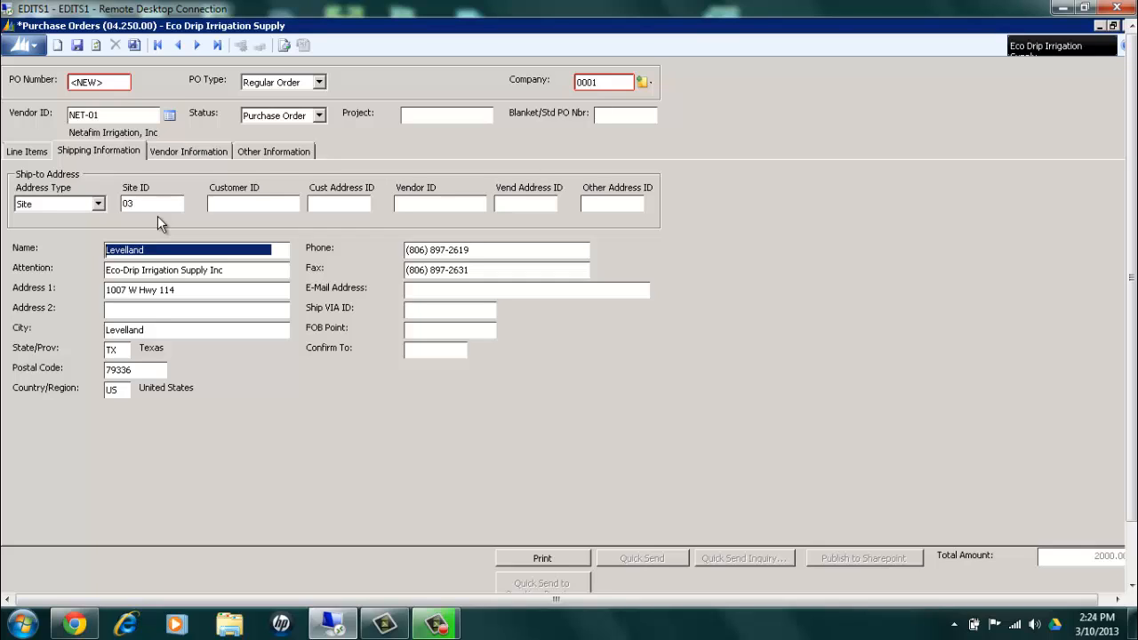
Check the order's vendor information and enter the buyer's ID in the other order information
left_click(191, 150)
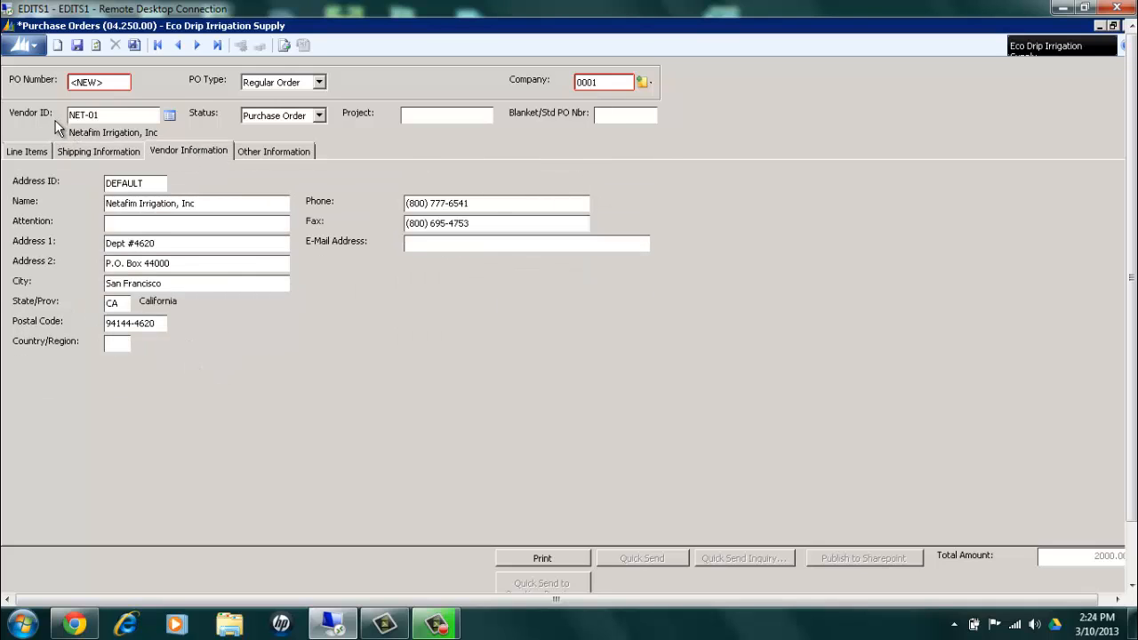
left_click(289, 151)
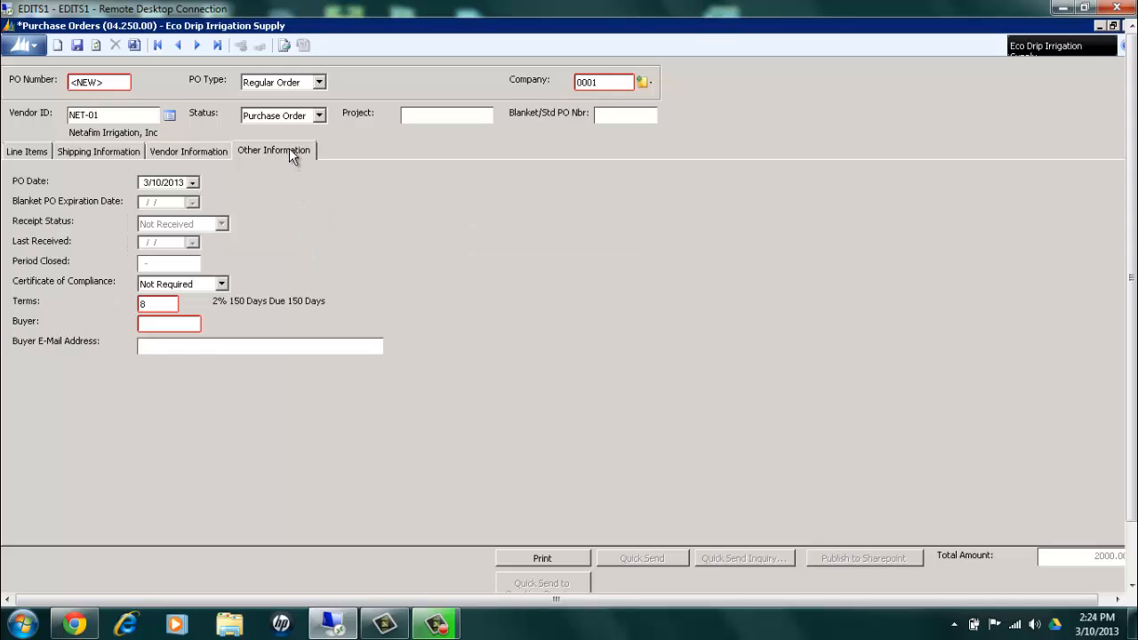
left_click(176, 325)
type("KRISTEN")
key("Tab")
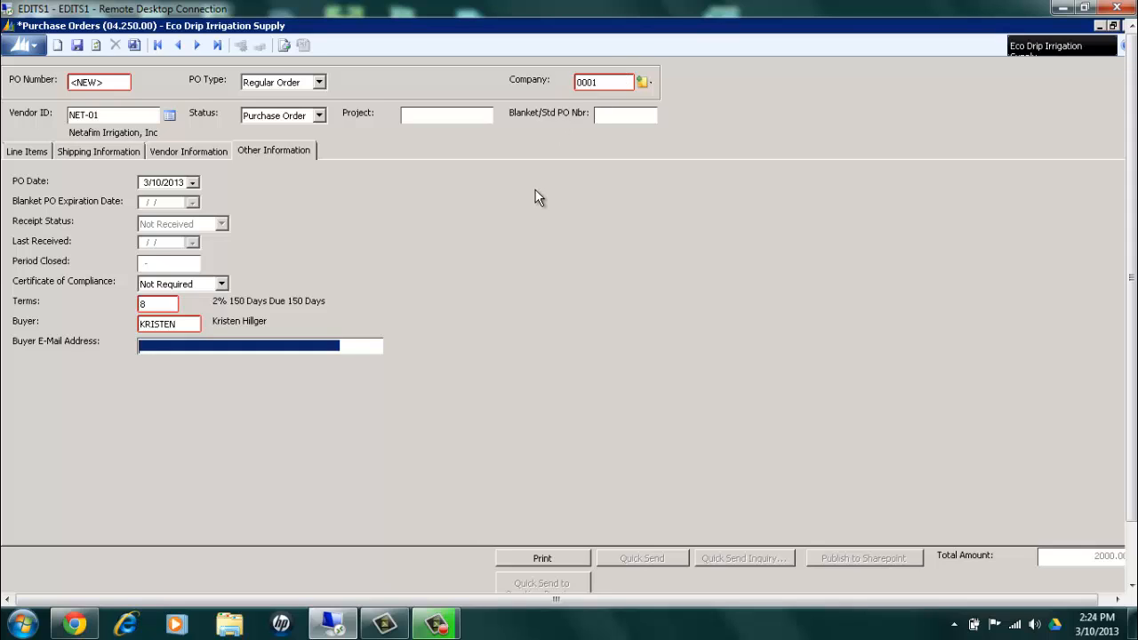
Return to the line items, save the purchase order and print the PO for revision 0
left_click(27, 153)
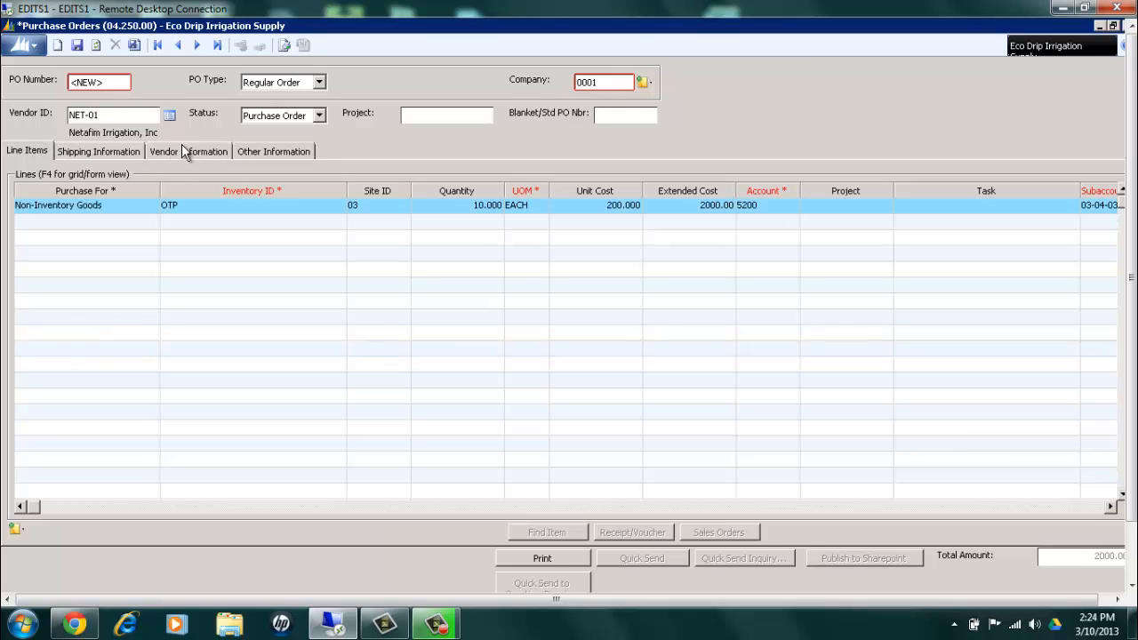
left_click(78, 46)
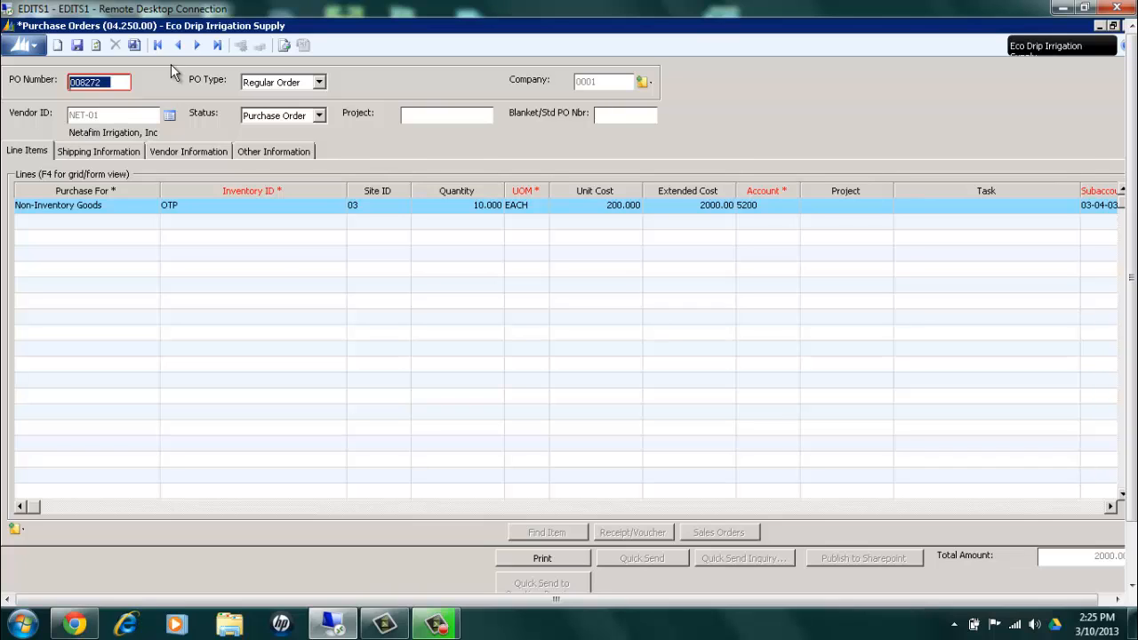
left_click(540, 561)
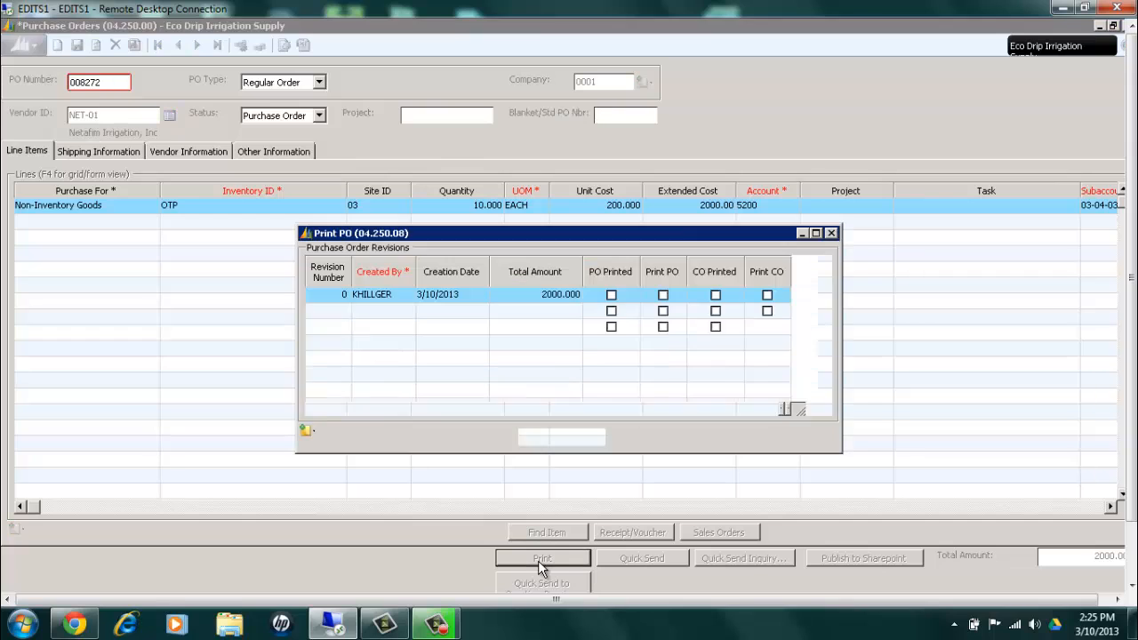
left_click(664, 297)
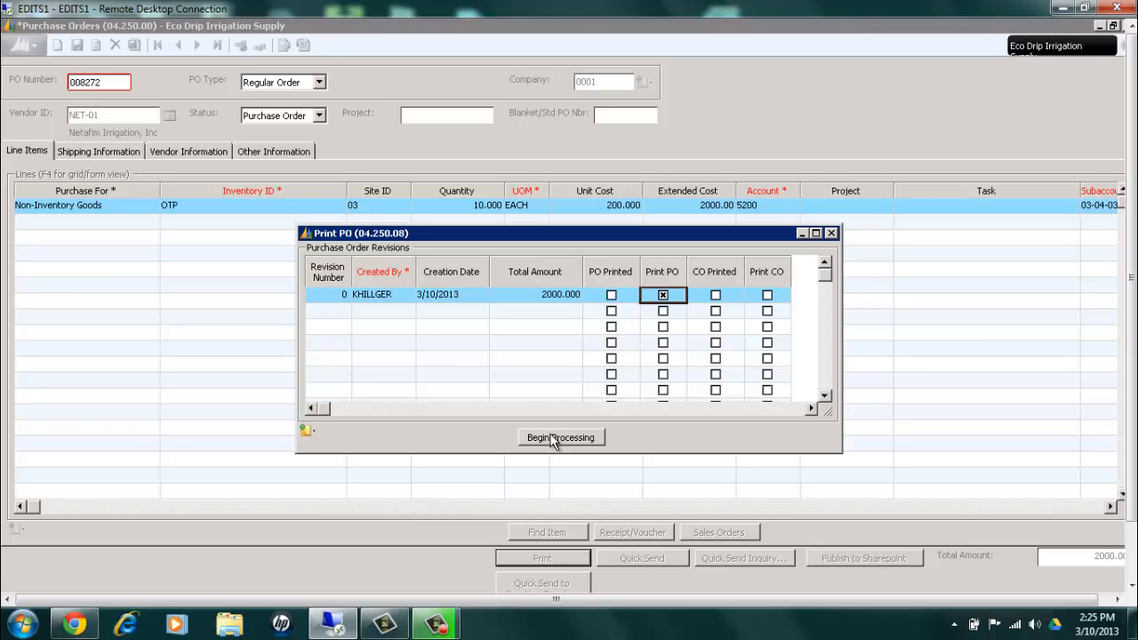
left_click(549, 433)
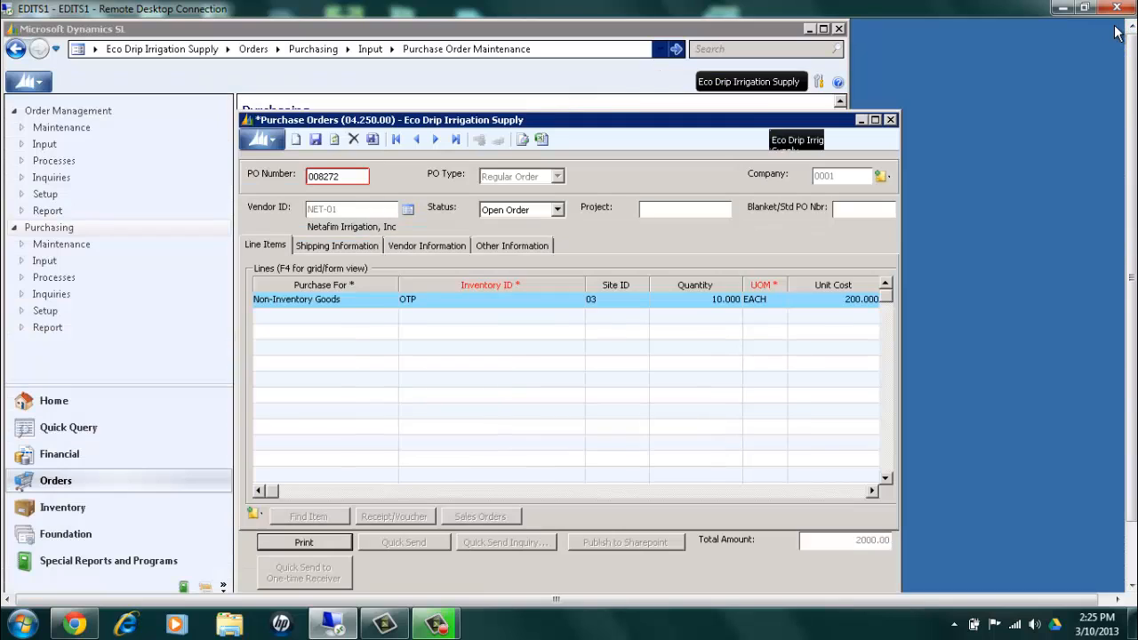
Clear the printed order from the form and close the Purchase Orders window
left_click(1112, 25)
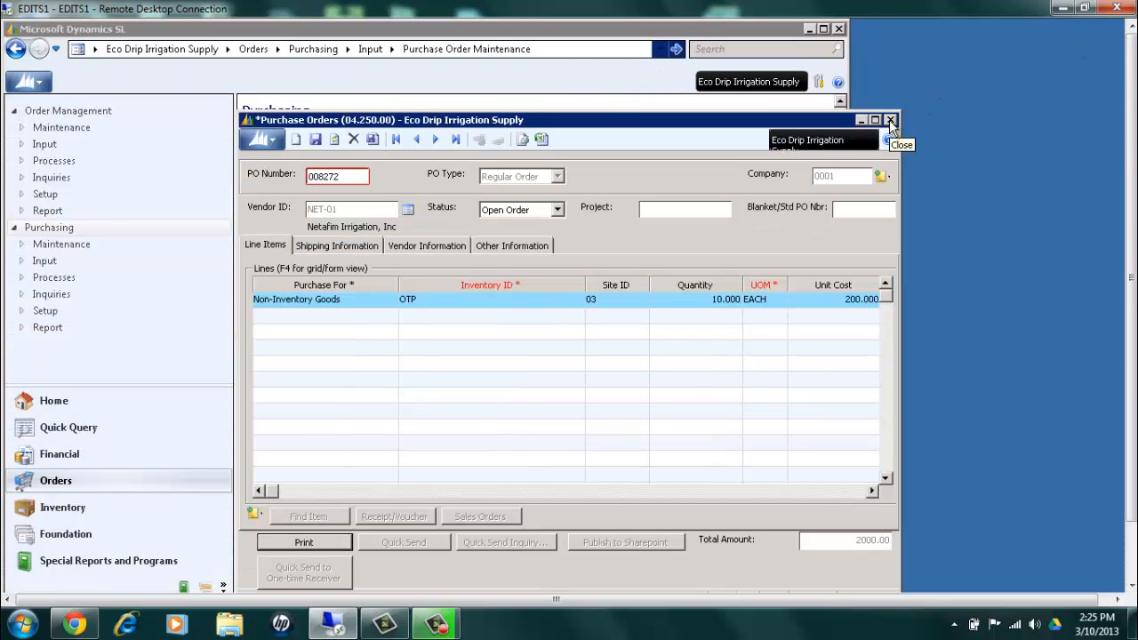
left_click(373, 141)
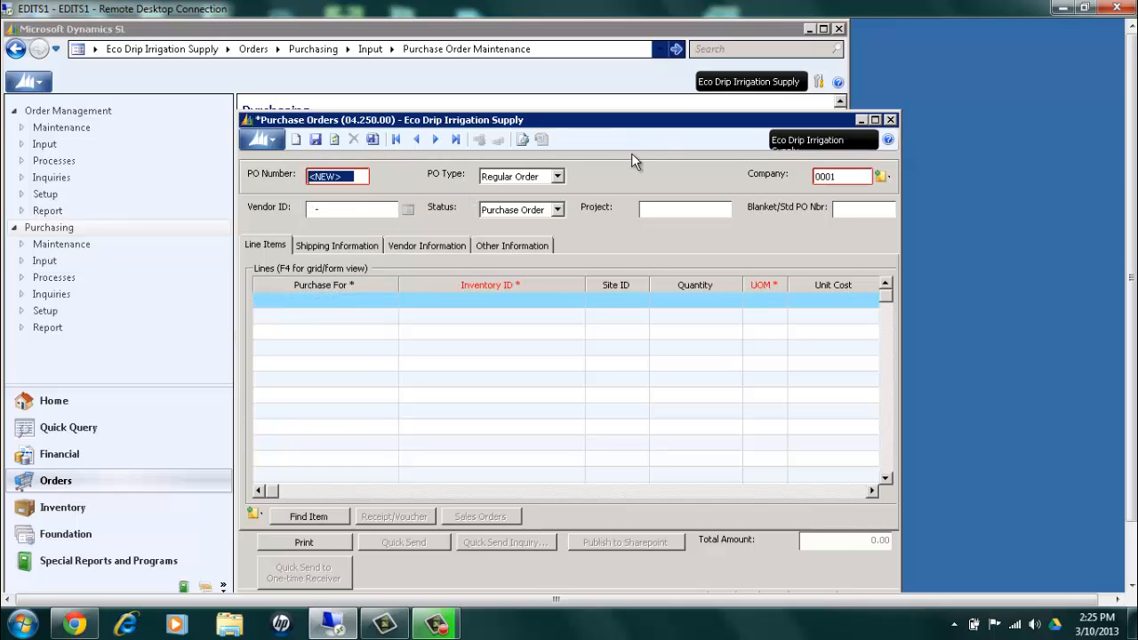
left_click(891, 120)
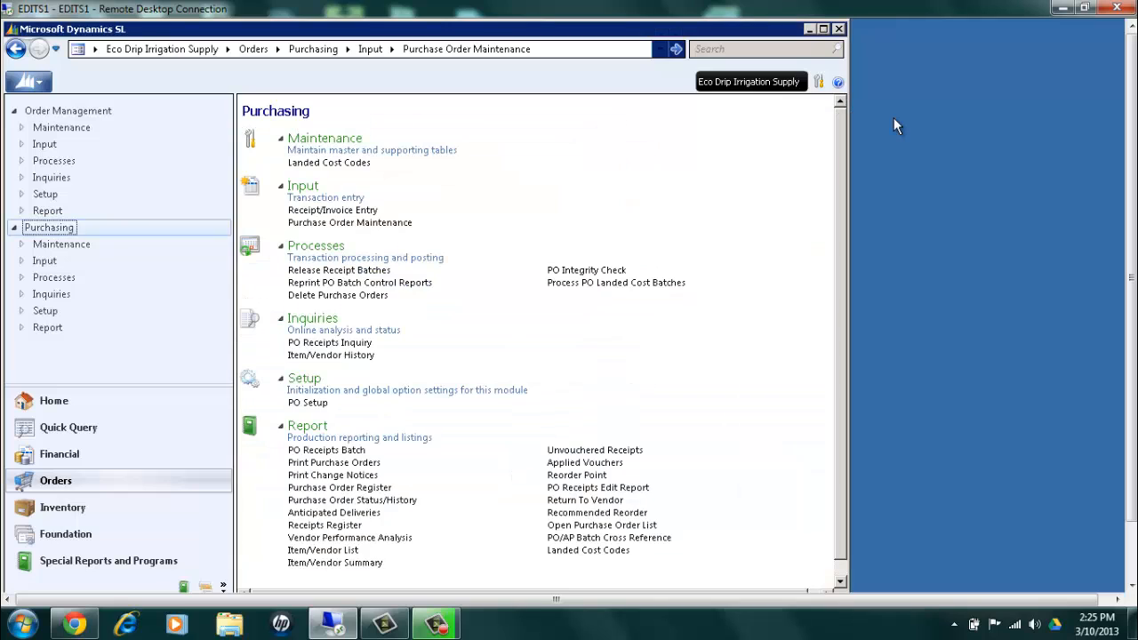